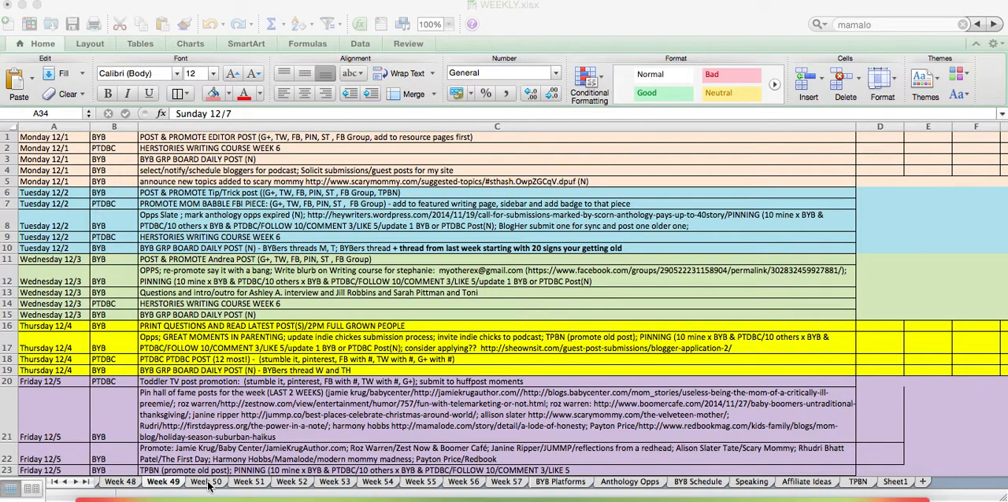
# Open the Week 51 sheet and examine its date, blog and task columns
pyautogui.click(209, 485)
pyautogui.click(249, 482)
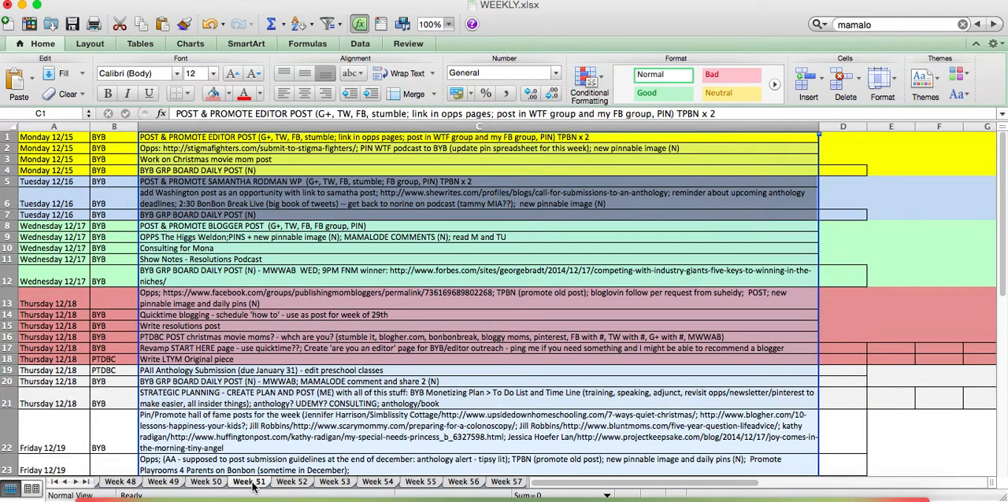
pyautogui.click(131, 381)
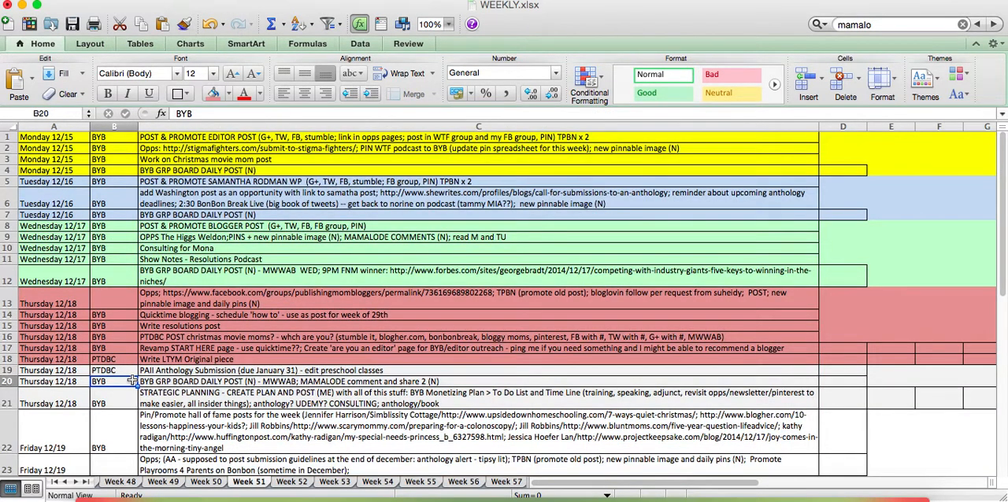
pyautogui.click(41, 300)
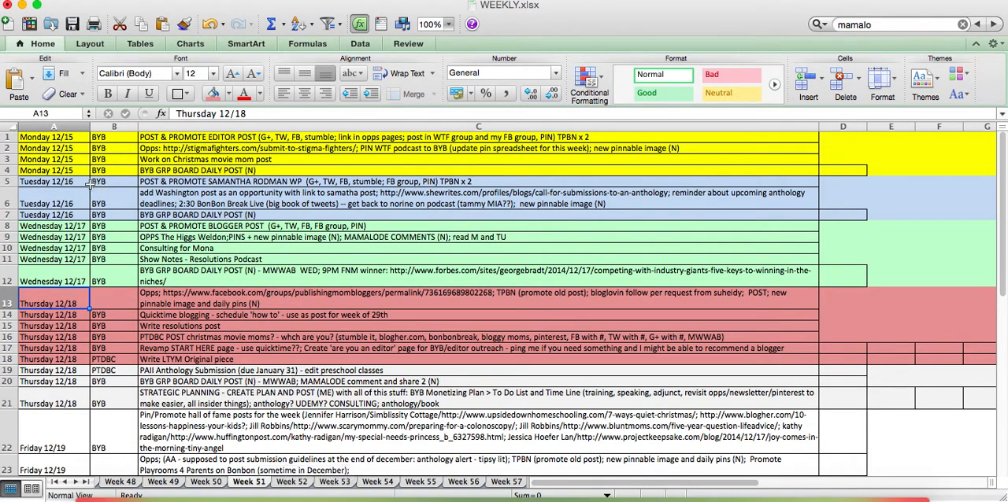
pyautogui.click(62, 125)
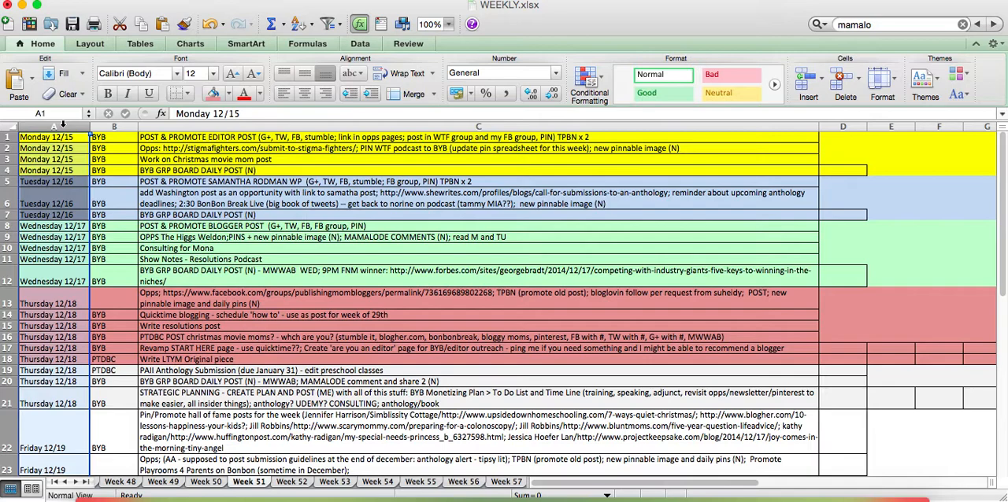
pyautogui.click(124, 127)
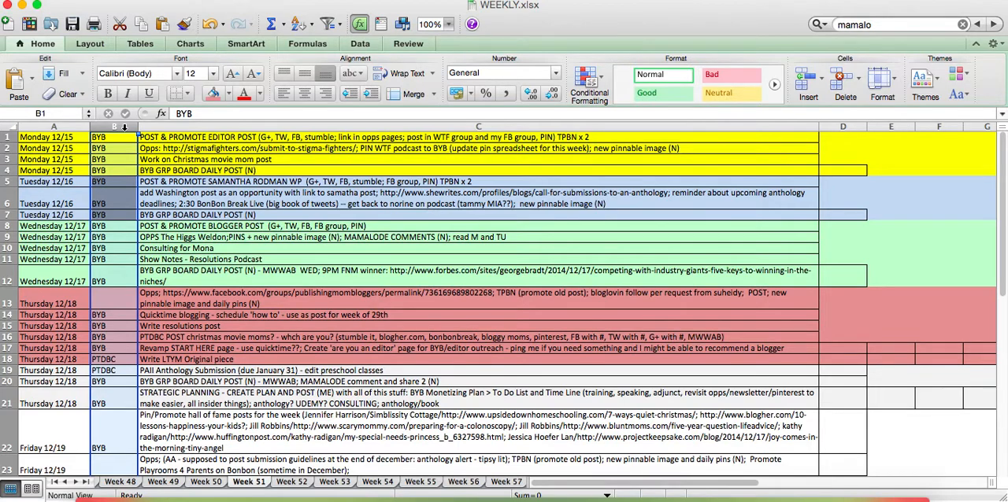
pyautogui.click(154, 126)
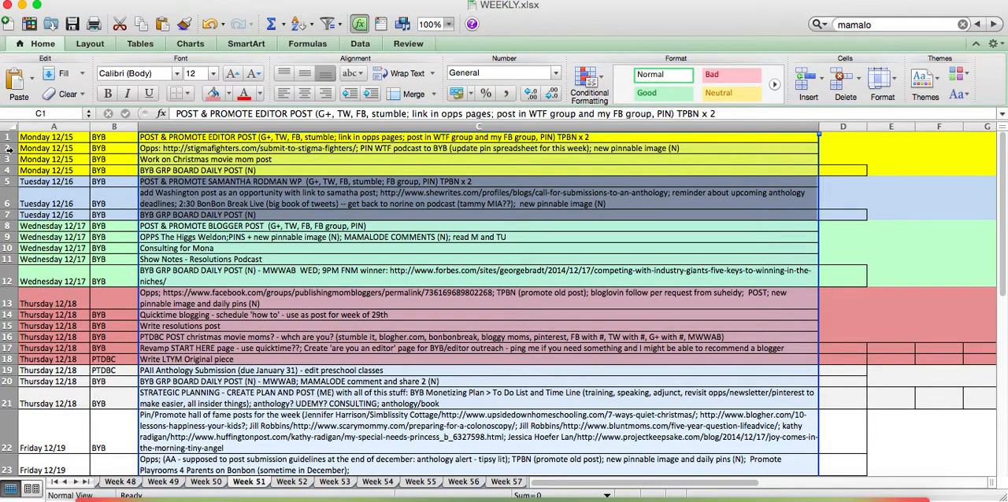
# Highlight the Monday 12/15 rows 1 to 4 and review the colour-coded day blocks down to Friday 12/19
pyautogui.click(57, 154)
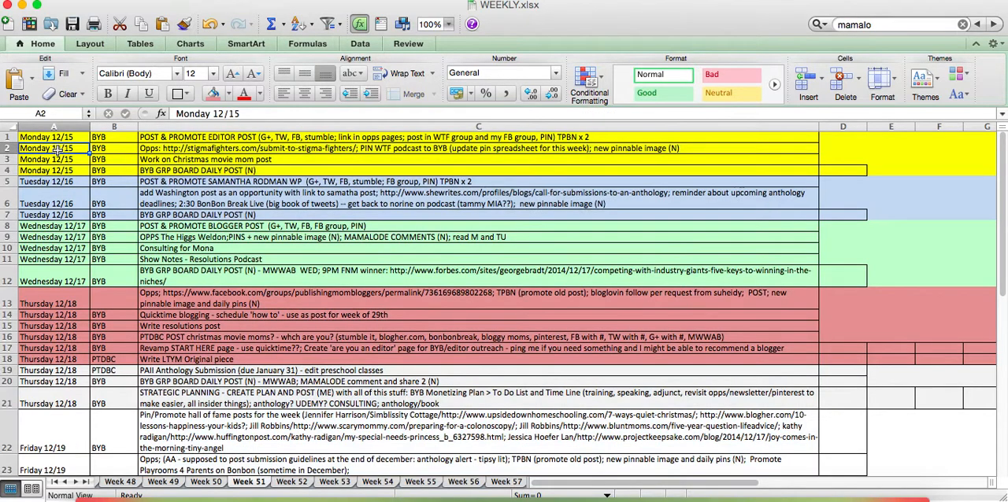
pyautogui.moveTo(8, 137); pyautogui.dragTo(8, 169)
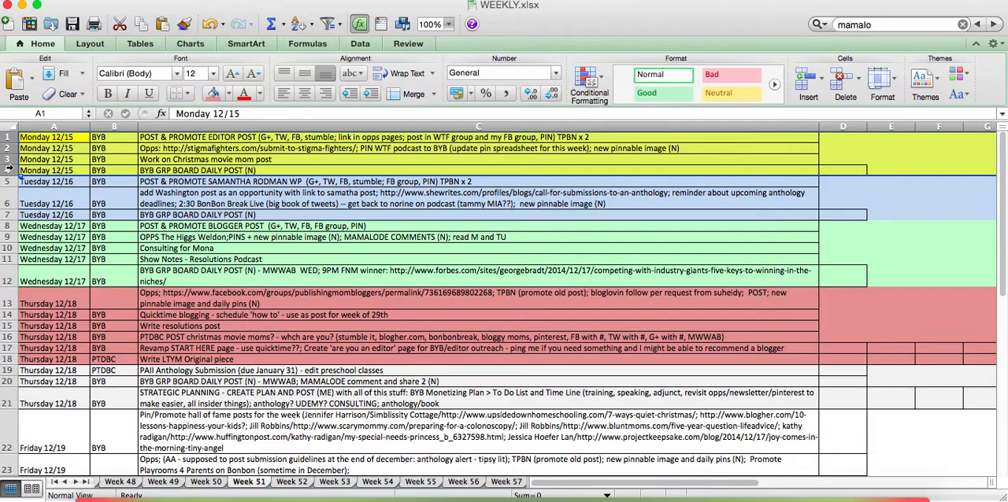
pyautogui.scroll(-5, 36, 198)
pyautogui.scroll(-3, 37, 199)
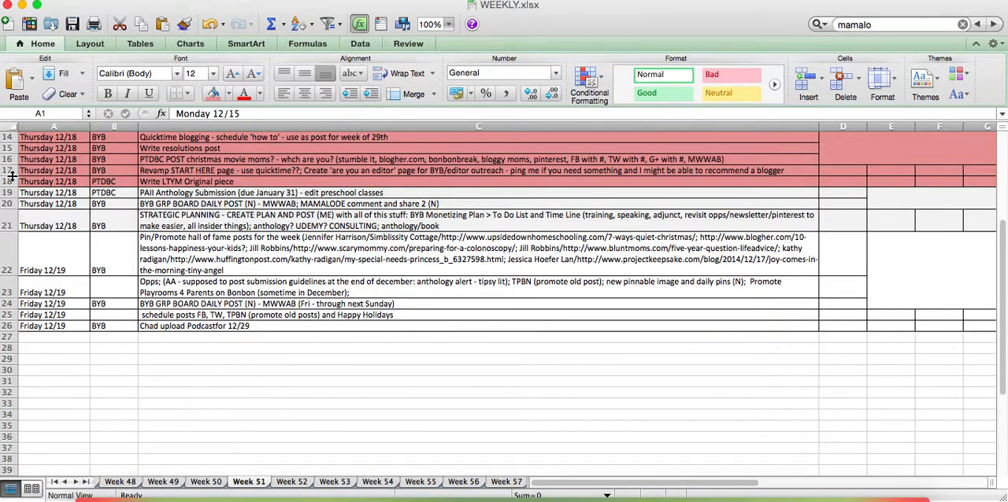
pyautogui.scroll(2, 14, 167)
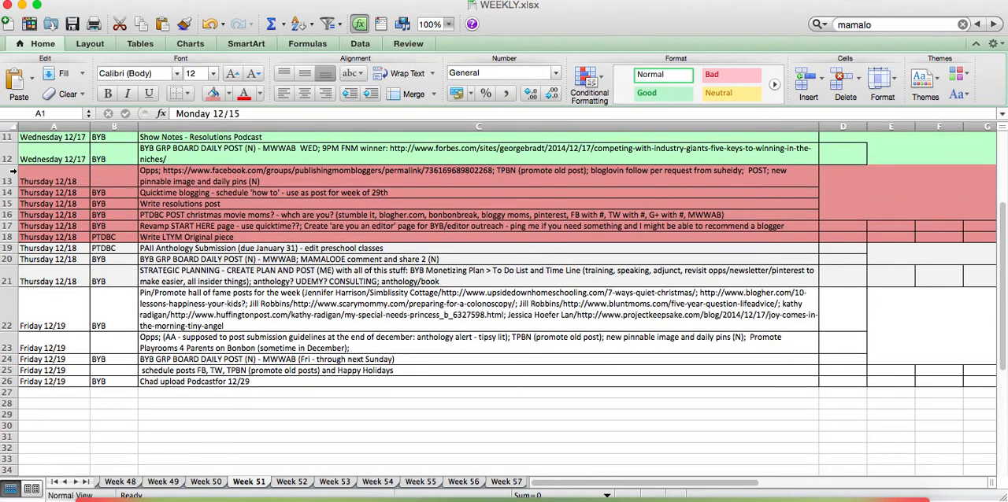
# Fill the Thursday 12/18 rows 14 to 19 with light grey
pyautogui.moveTo(6, 193); pyautogui.dragTo(8, 248)
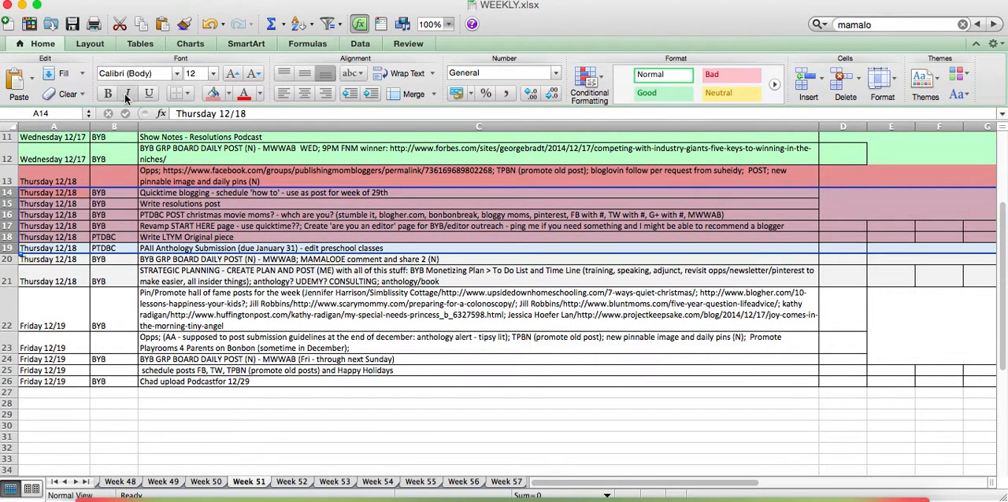
pyautogui.click(229, 94)
pyautogui.click(219, 128)
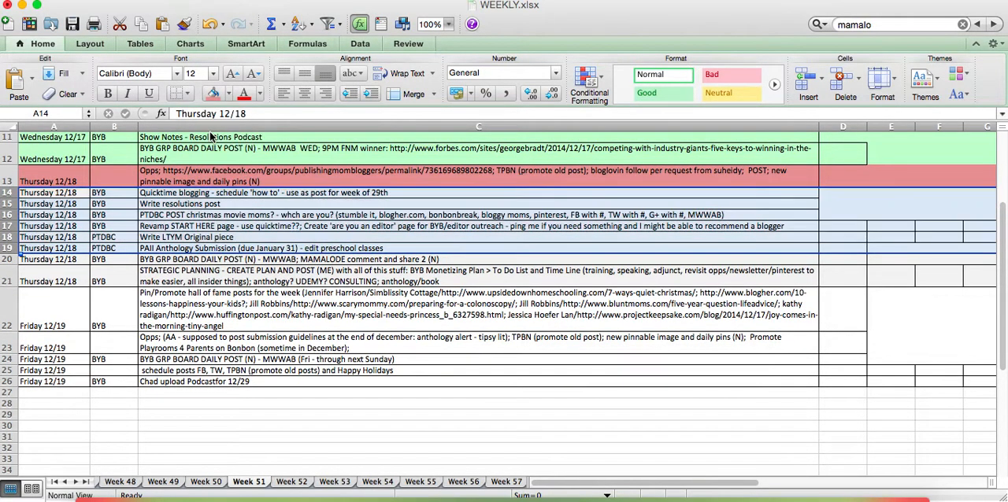
pyautogui.click(103, 249)
# Fill the Quicktime blogging row 14 with the same light red as the Thursday row above it
pyautogui.click(6, 180)
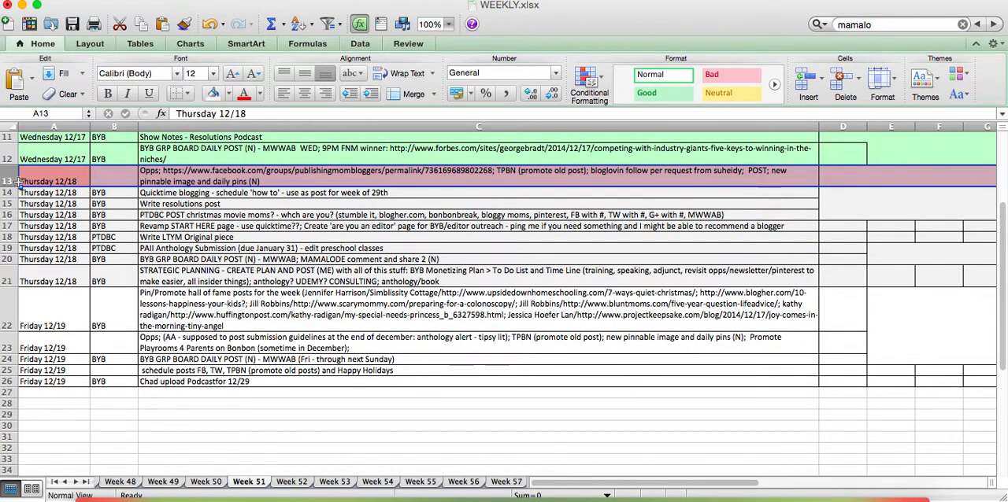
pyautogui.click(181, 195)
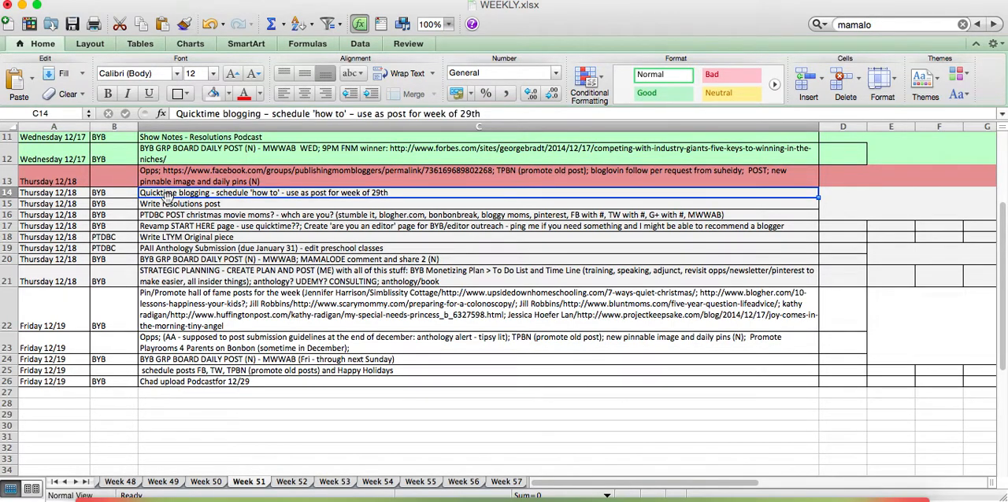
pyautogui.click(6, 193)
pyautogui.click(229, 94)
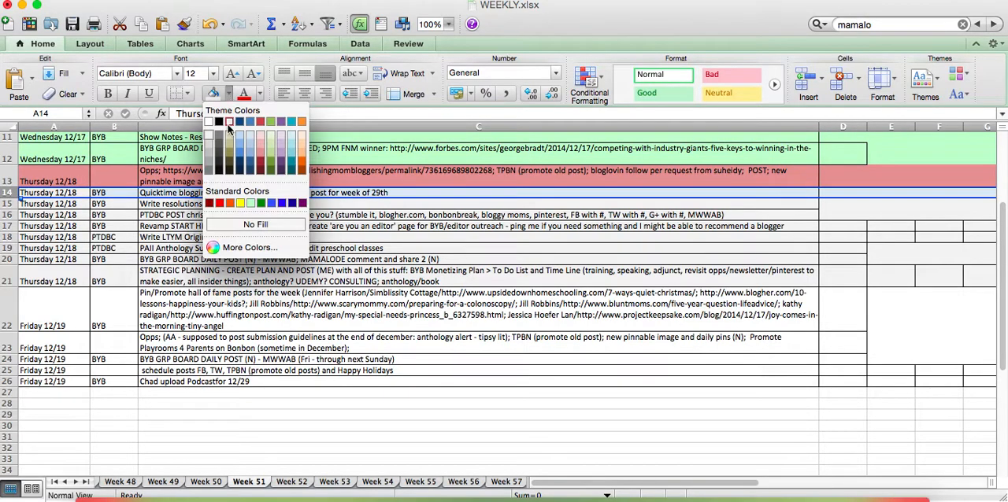
pyautogui.click(264, 150)
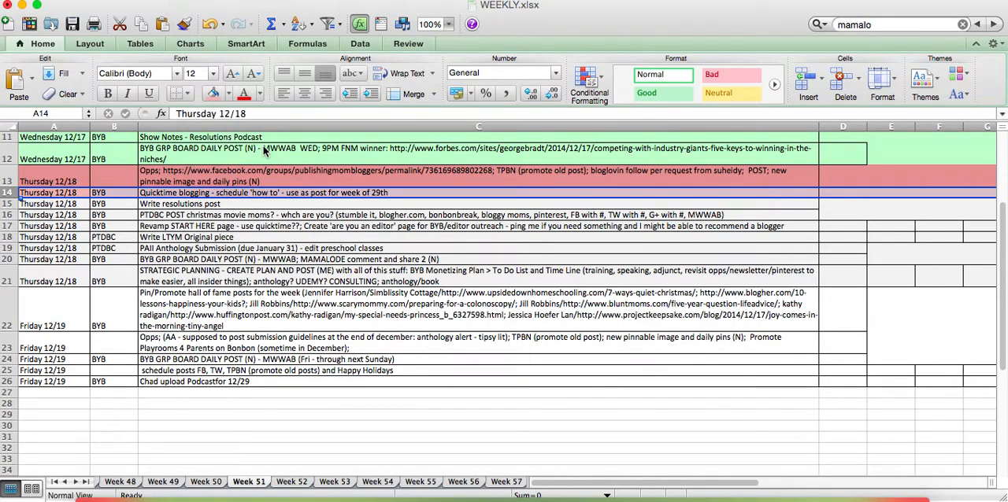
pyautogui.click(114, 238)
pyautogui.click(8, 192)
pyautogui.click(229, 94)
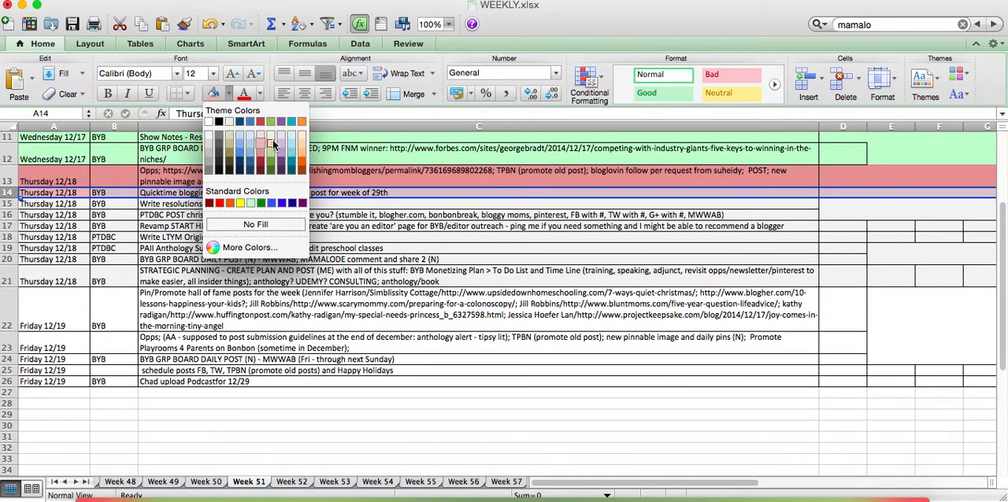
pyautogui.click(261, 151)
pyautogui.click(128, 259)
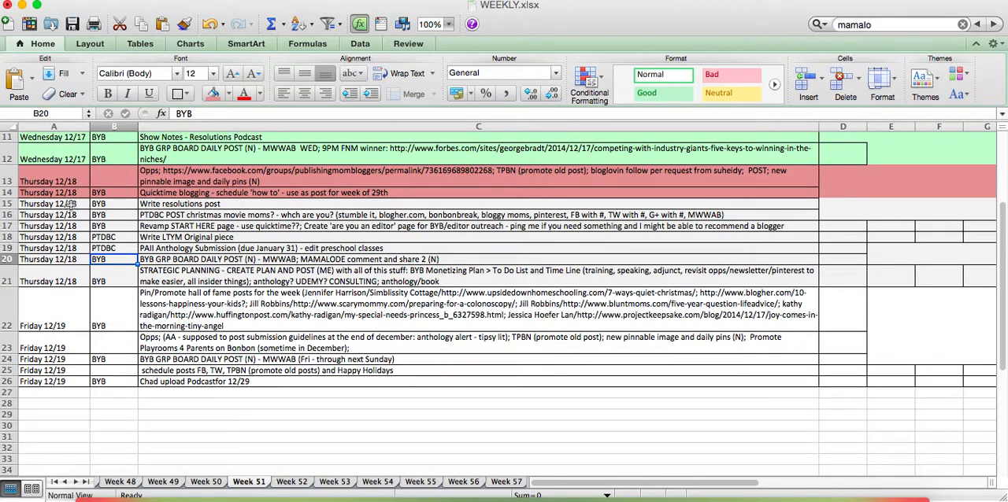
# Apply the same light red fill to the Thursday rows 15 to 18, from Write resolutions post to Write LTYM Original piece
pyautogui.click(102, 204)
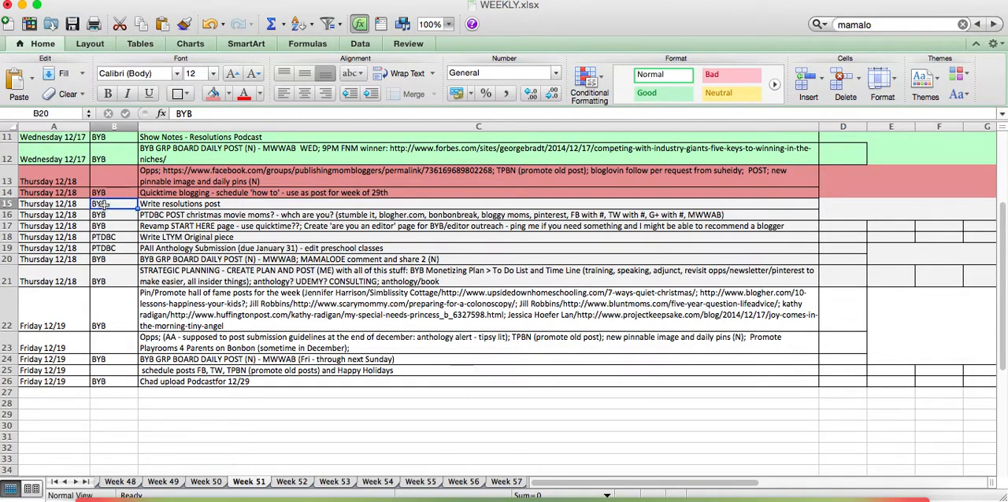
pyautogui.click(103, 215)
pyautogui.click(106, 238)
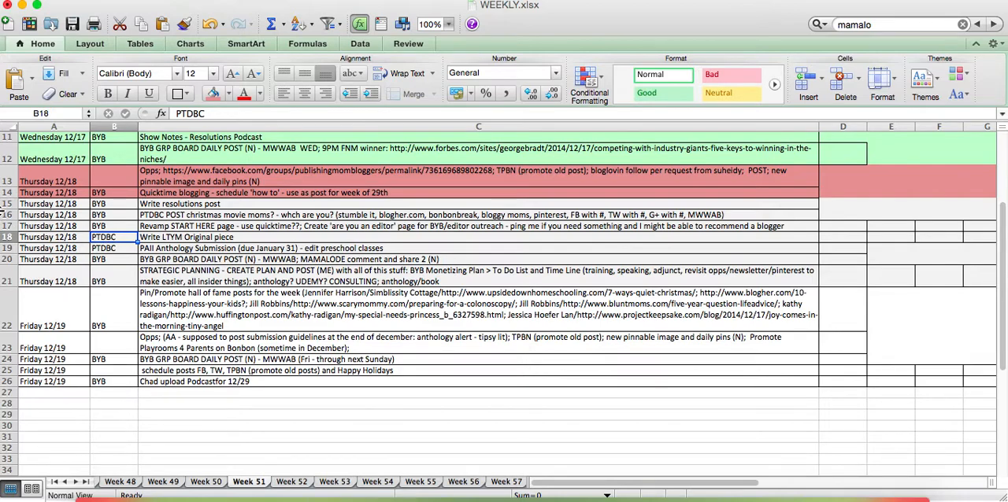
pyautogui.moveTo(6, 203); pyautogui.dragTo(8, 240)
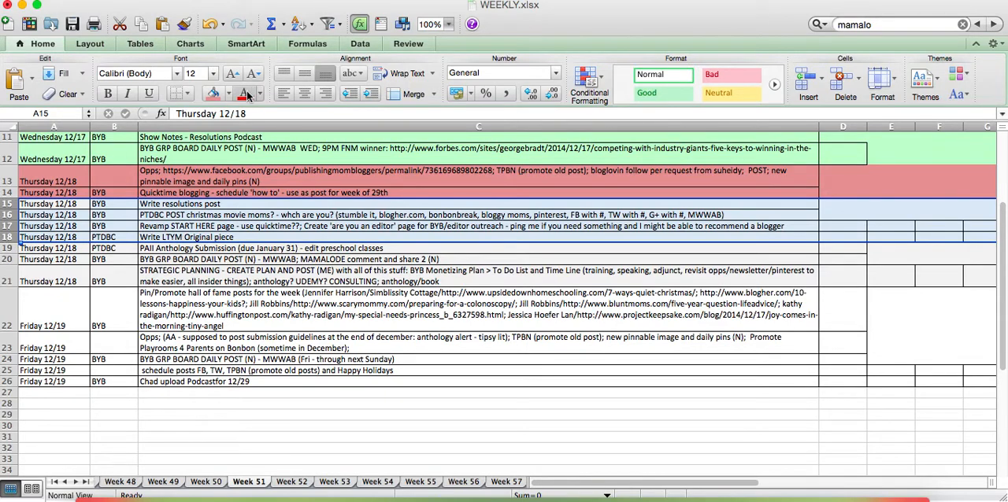
pyautogui.click(212, 94)
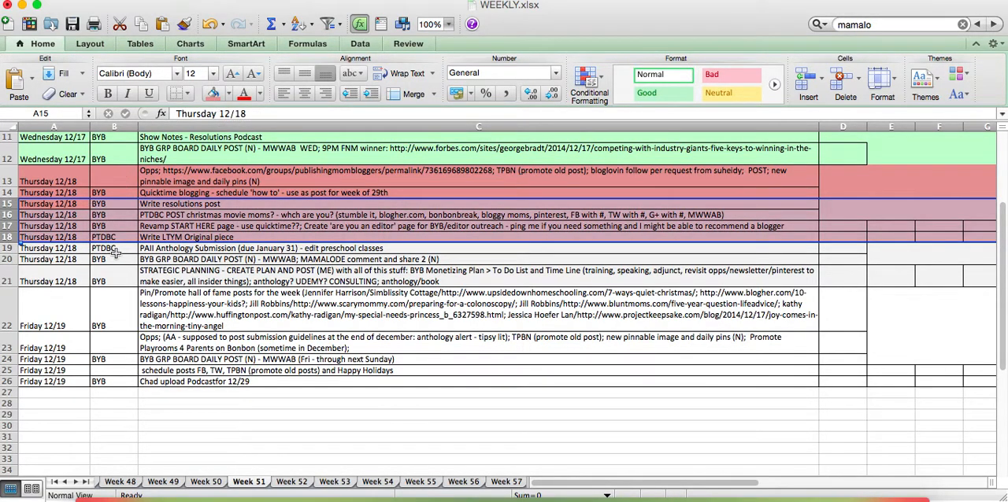
pyautogui.click(43, 260)
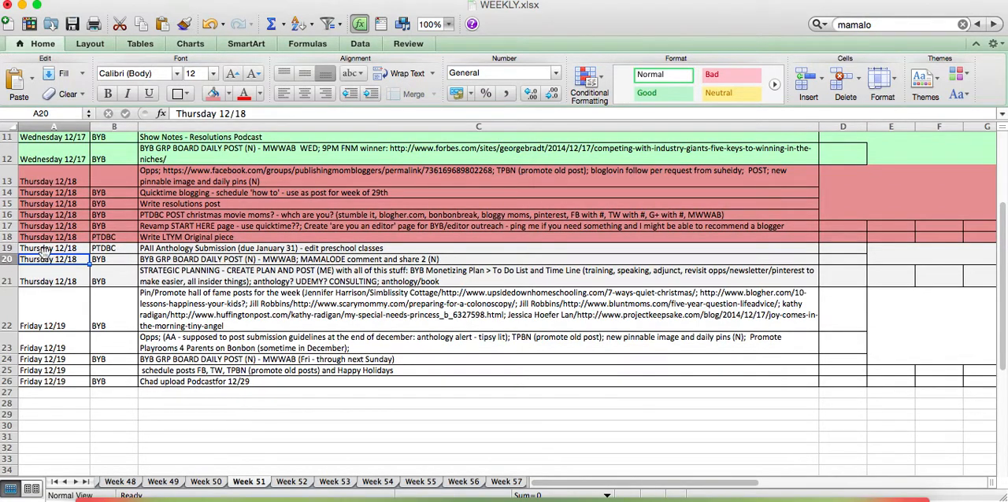
# Cut the Strategic Planning row 21 and insert it above the first Thursday row, row 13
pyautogui.click(8, 274)
pyautogui.rightClick(9, 275)
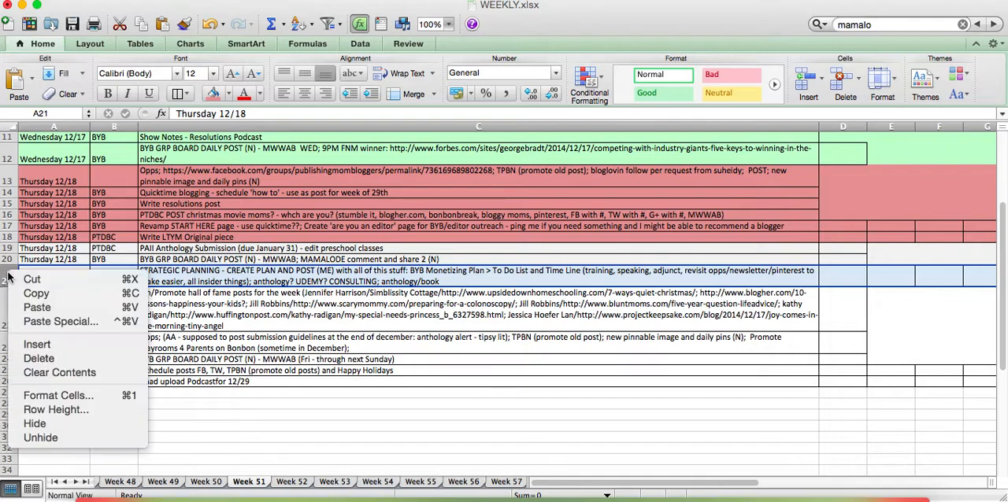
pyautogui.click(31, 279)
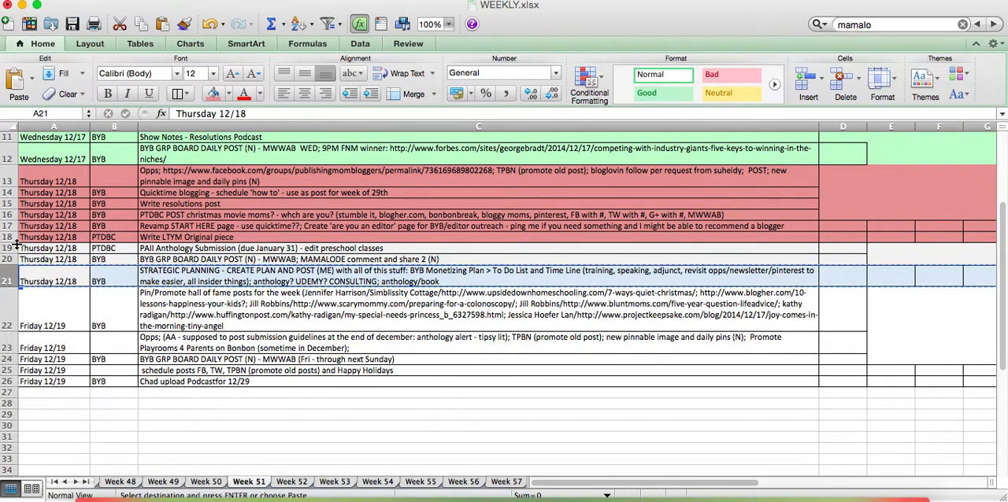
pyautogui.click(8, 181)
pyautogui.rightClick(9, 181)
pyautogui.click(48, 251)
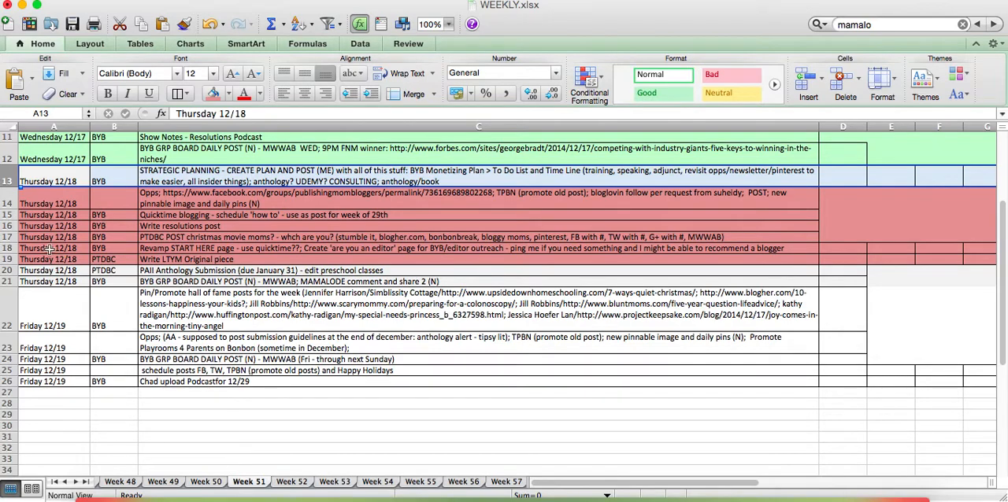
# Cut the Strategic Planning row 13 and insert it back above the first Friday row
pyautogui.rightClick(10, 179)
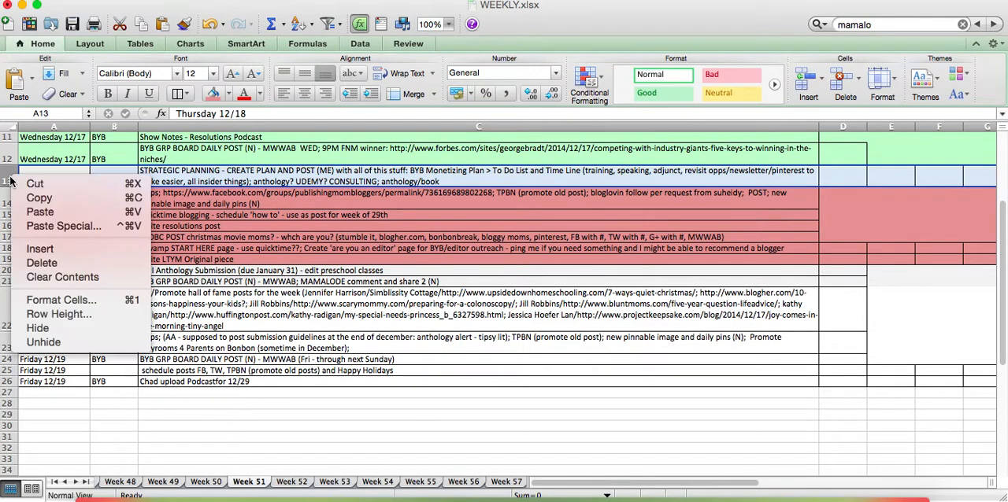
pyautogui.click(34, 183)
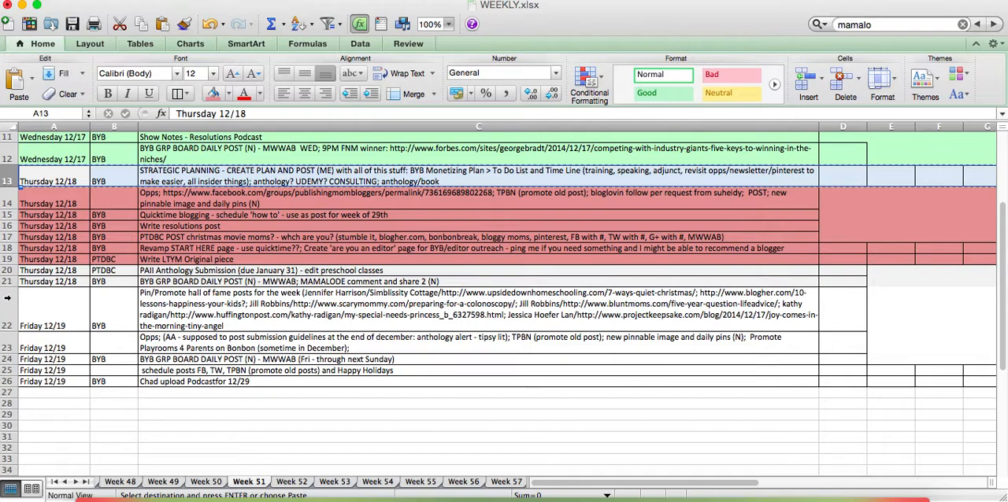
pyautogui.click(10, 301)
pyautogui.rightClick(9, 302)
pyautogui.click(41, 370)
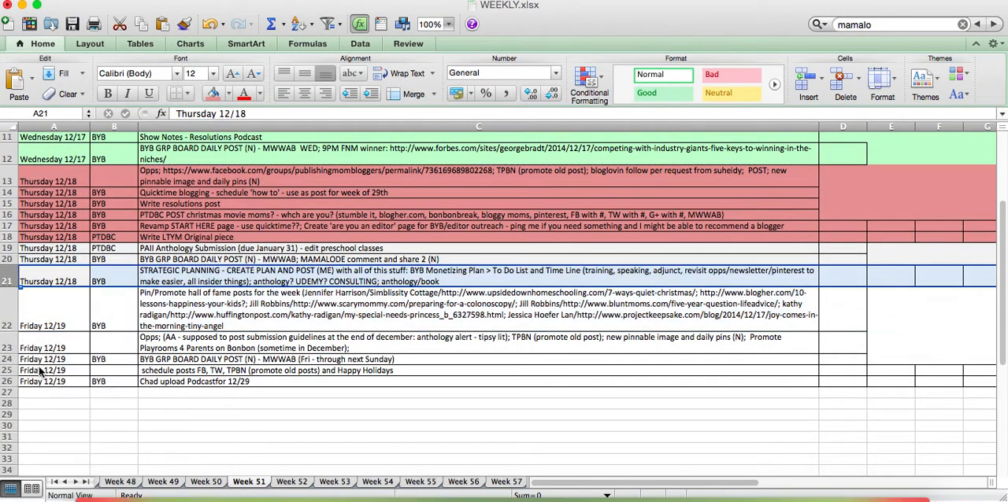
pyautogui.click(49, 292)
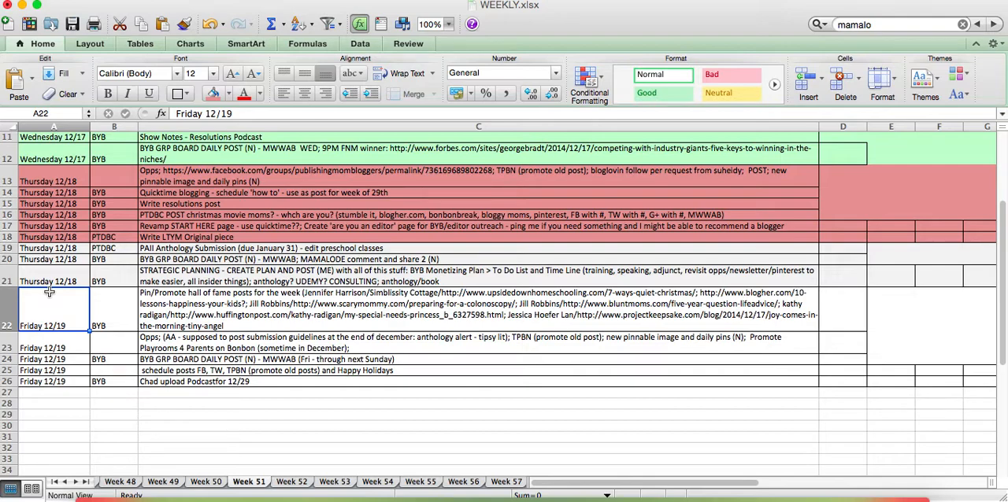
# Move the Strategic Planning row 21 to the empty row 27 and set its date to Friday 12/19
pyautogui.click(6, 272)
pyautogui.rightClick(6, 272)
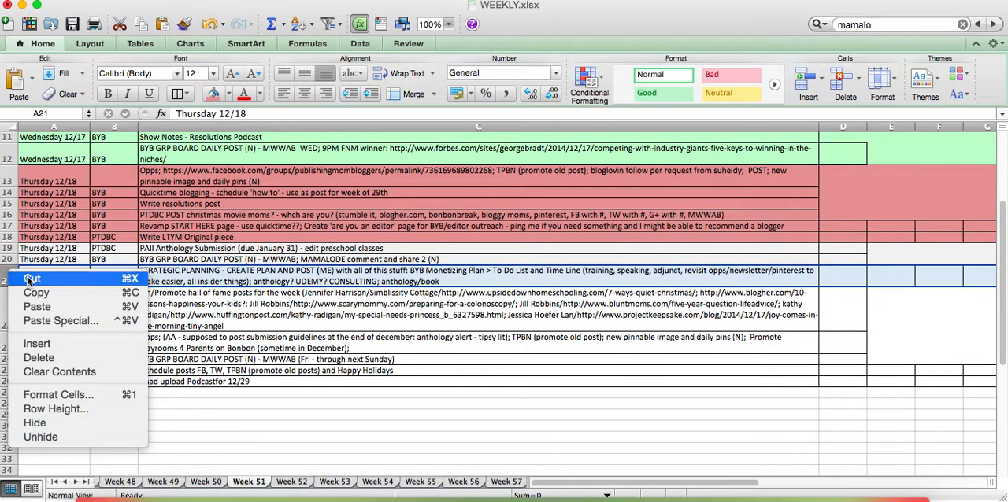
pyautogui.click(28, 277)
pyautogui.click(24, 392)
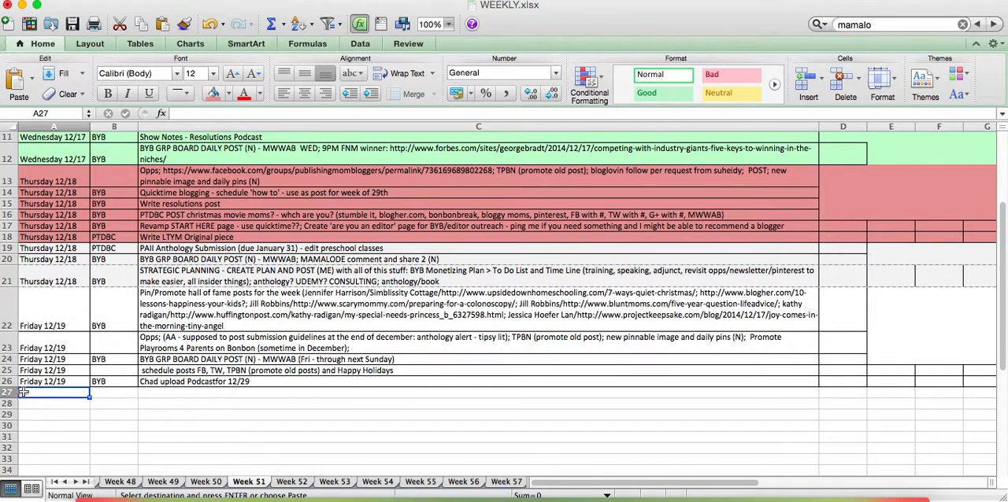
pyautogui.press('super+v')
pyautogui.click(24, 392)
pyautogui.write('Friday 12/19')
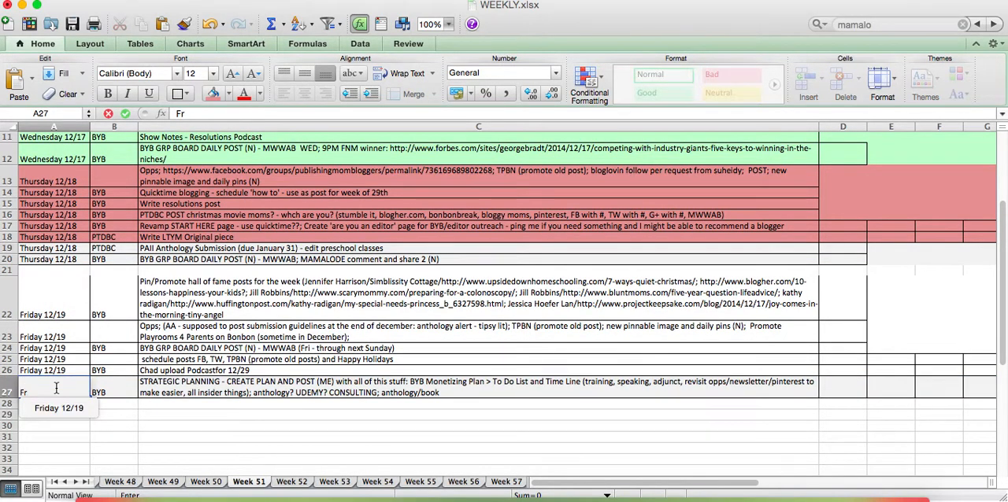
pyautogui.press('Tab')
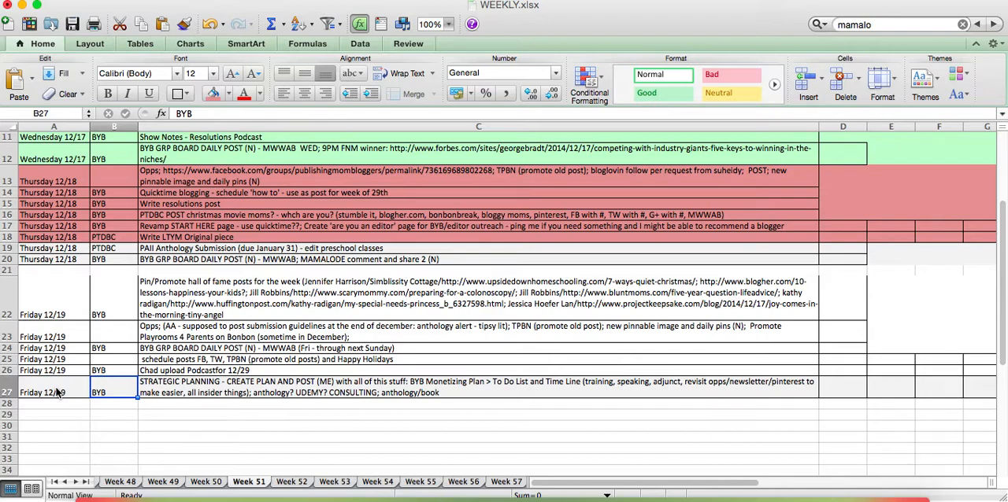
pyautogui.click(6, 391)
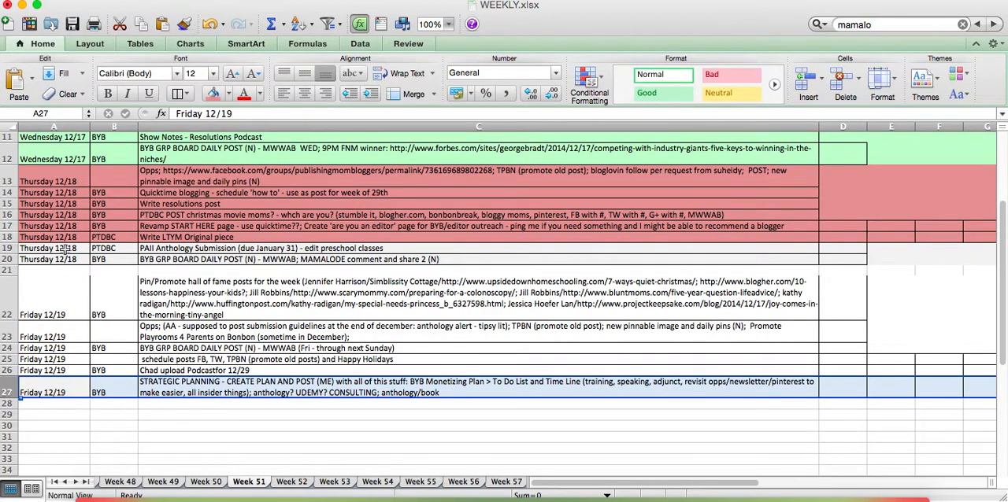
pyautogui.moveTo(56, 258); pyautogui.dragTo(57, 252)
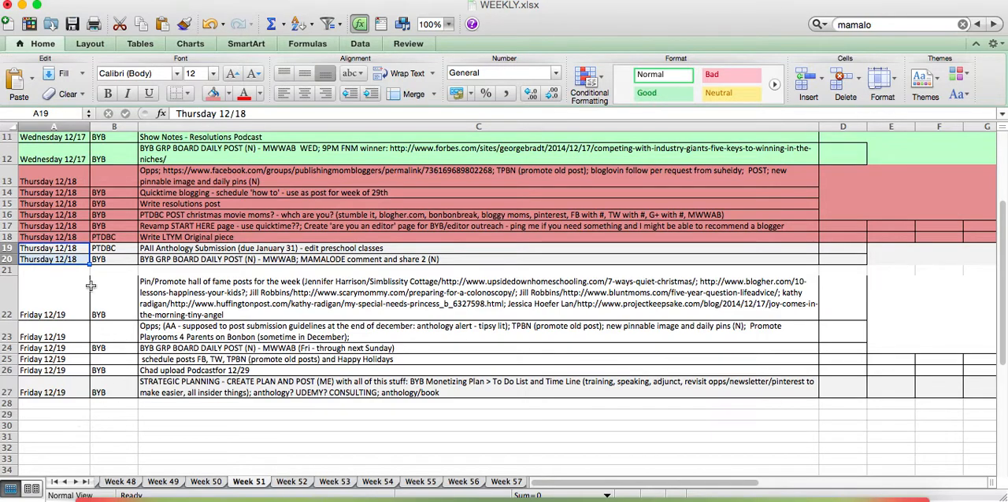
pyautogui.rightClick(10, 259)
pyautogui.click(32, 270)
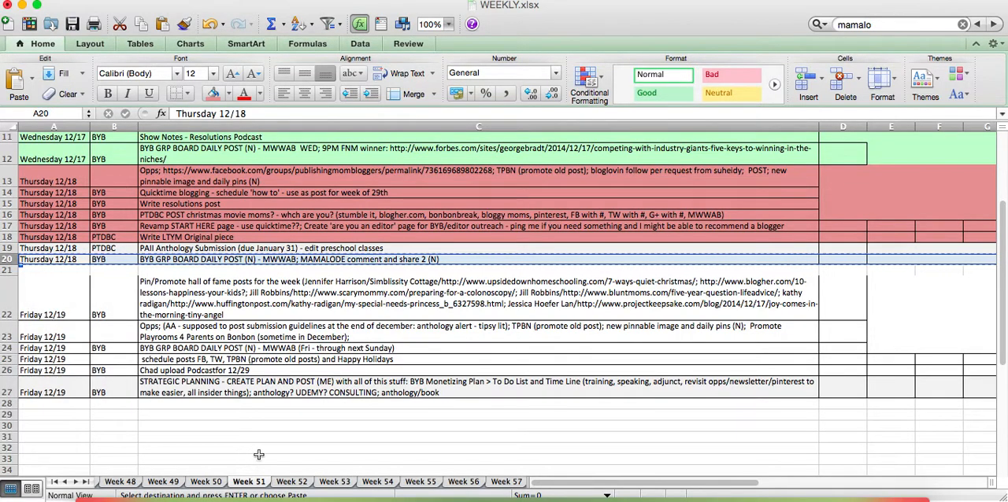
pyautogui.click(291, 482)
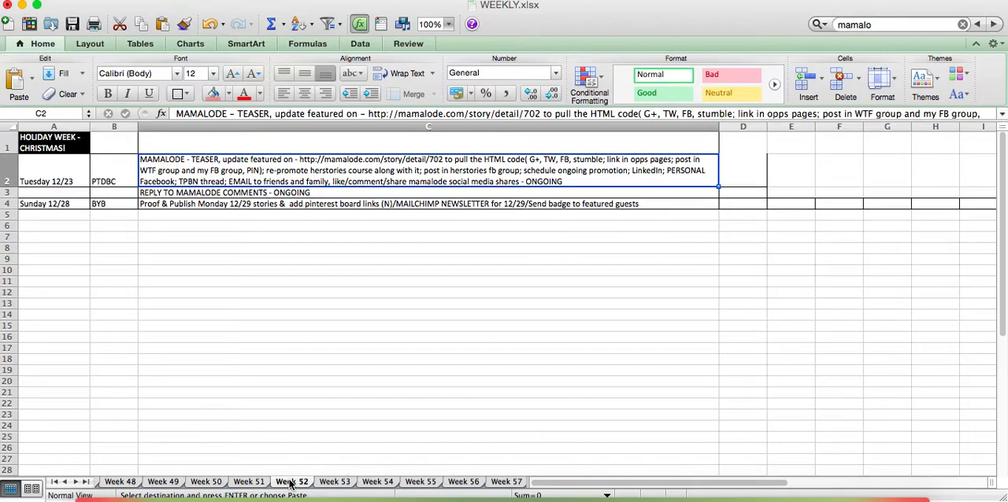
pyautogui.click(348, 485)
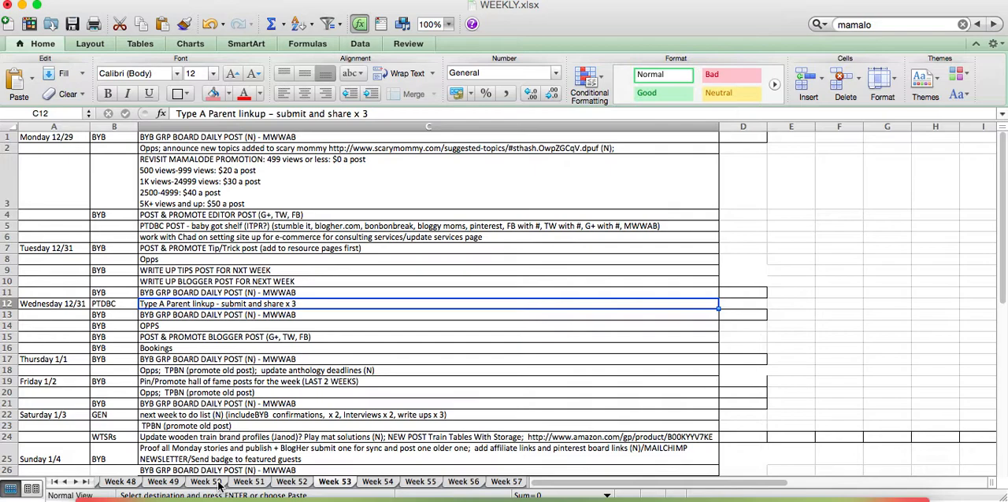
pyautogui.click(249, 481)
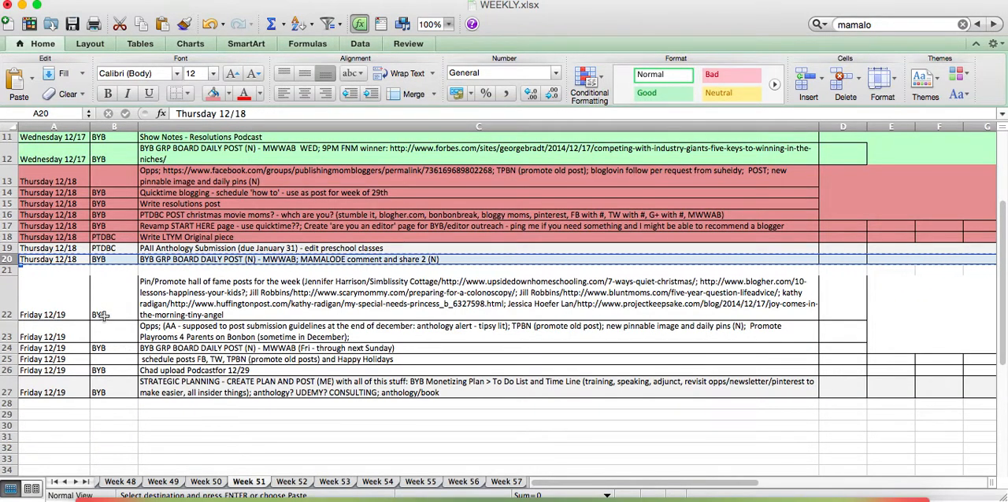
# Cut the Strategic Planning row 27, insert it above the empty row 21 and set its date to Thursday 12/18
pyautogui.click(8, 391)
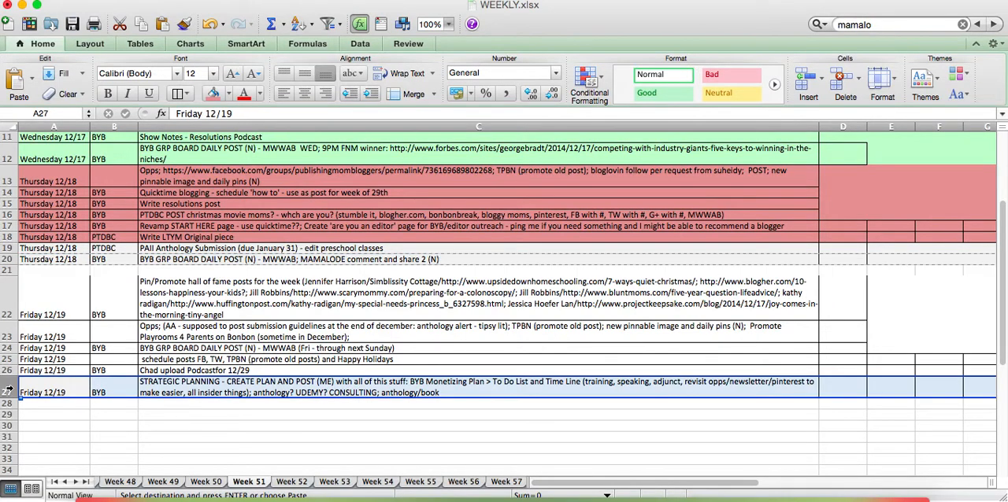
pyautogui.rightClick(8, 392)
pyautogui.click(24, 317)
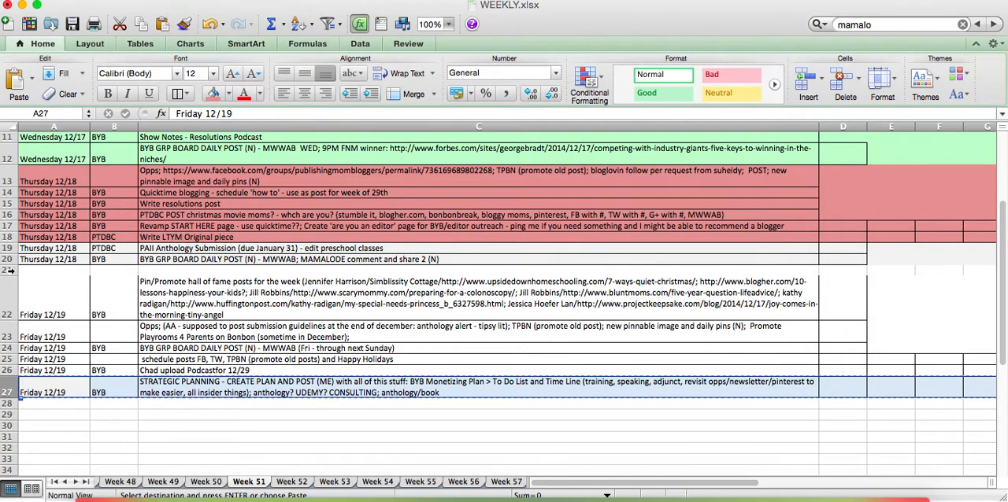
pyautogui.click(9, 270)
pyautogui.rightClick(10, 270)
pyautogui.click(43, 344)
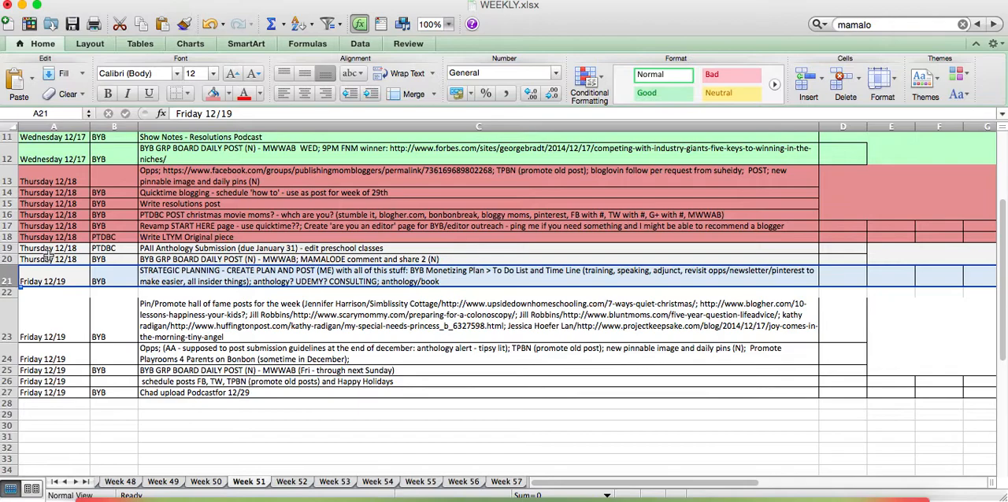
pyautogui.click(49, 276)
pyautogui.write('Th')
pyautogui.press('Down')
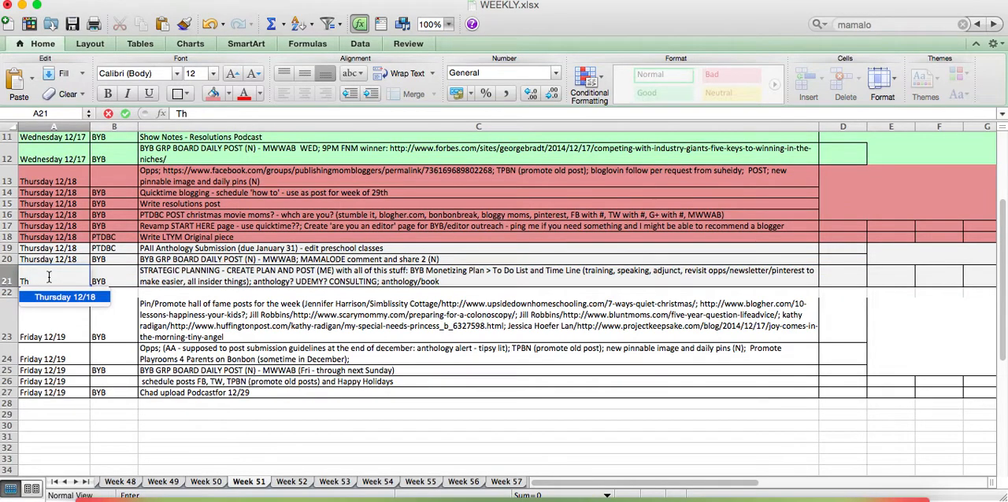
pyautogui.press('Tab')
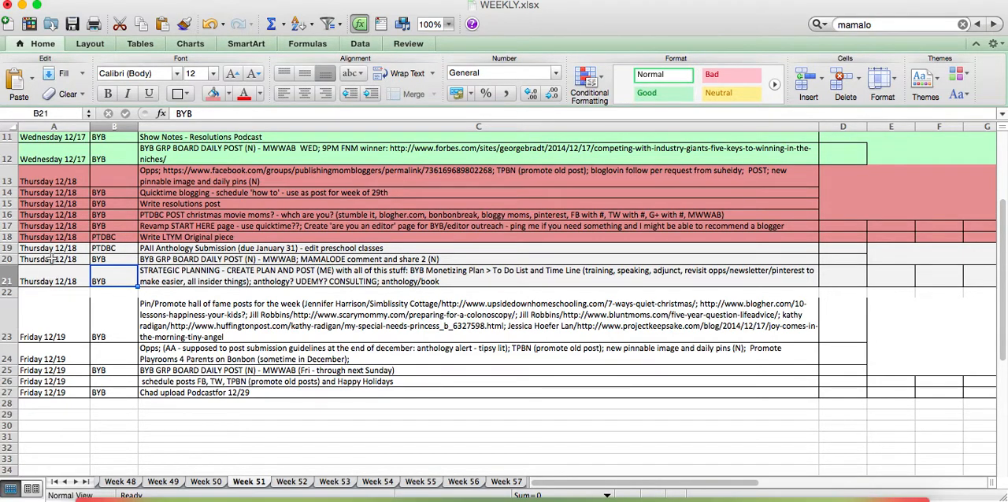
# Apply a light grey fill to the Monday 12/29 rows 1 to 6 on the Week 53 sheet
pyautogui.click(332, 482)
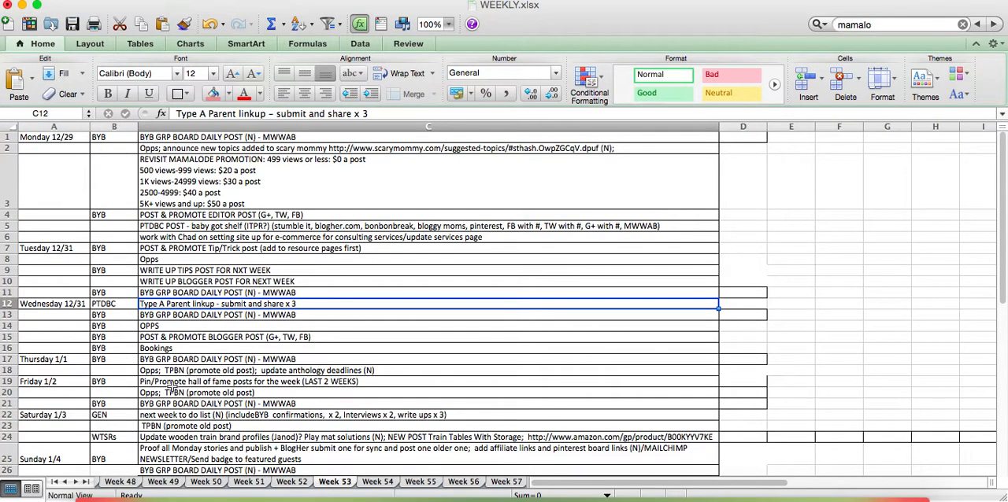
pyautogui.click(46, 140)
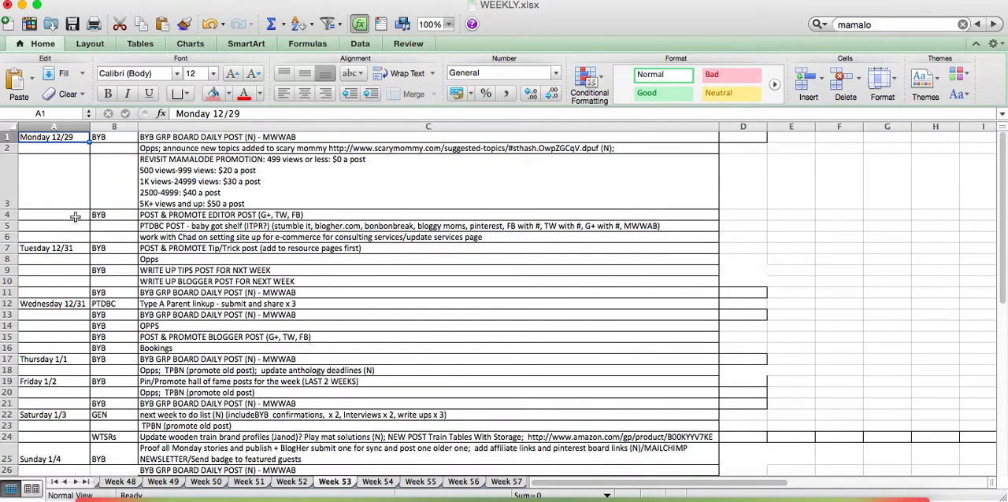
pyautogui.moveTo(9, 137); pyautogui.dragTo(9, 237)
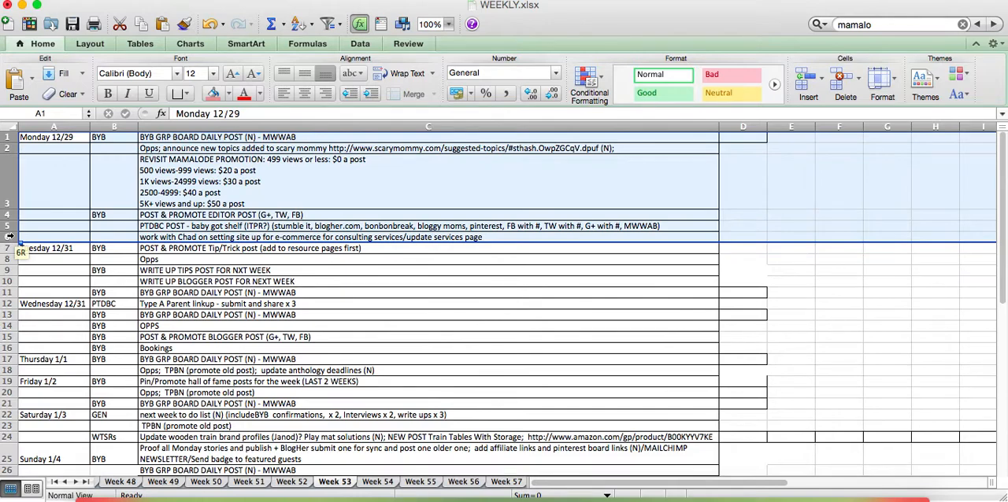
pyautogui.click(228, 94)
pyautogui.click(209, 140)
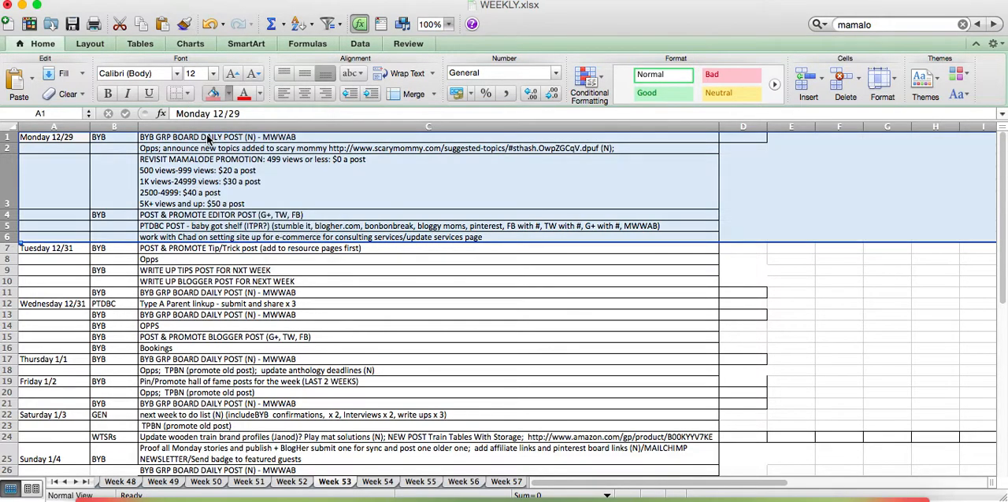
pyautogui.click(167, 315)
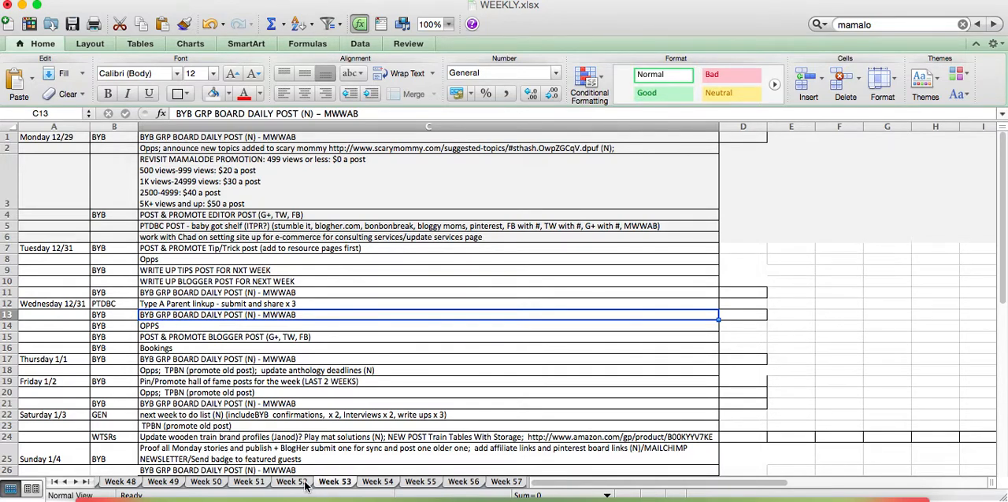
# Copy the entire contents of the Week 57 sheet
pyautogui.click(261, 483)
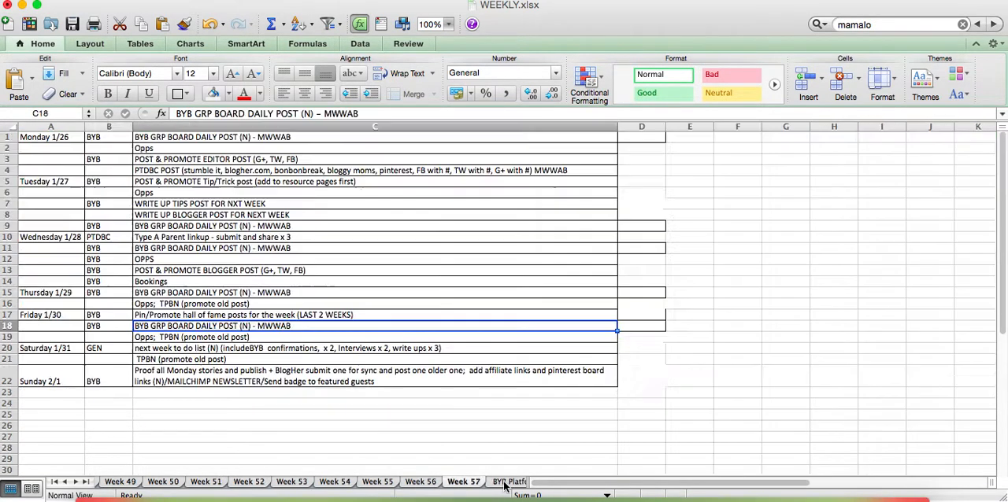
pyautogui.click(506, 483)
pyautogui.click(11, 127)
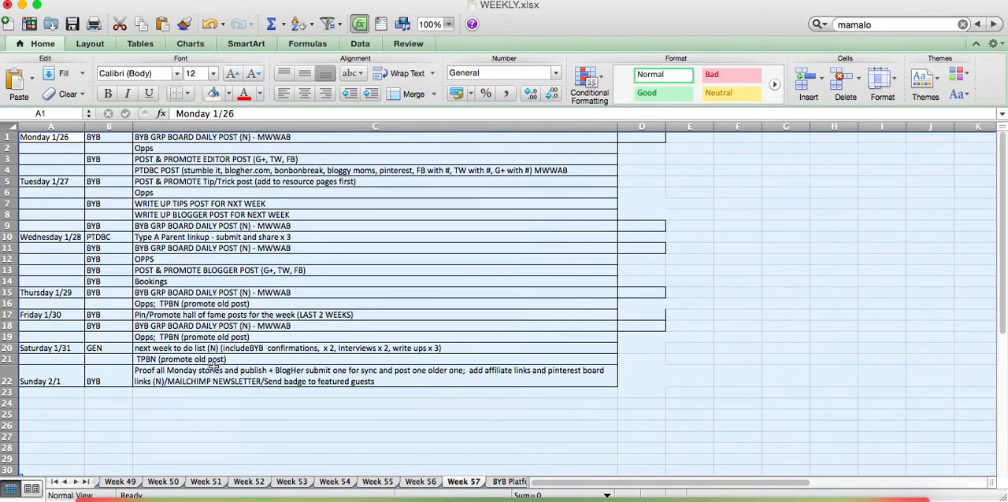
pyautogui.rightClick(224, 250)
pyautogui.click(253, 269)
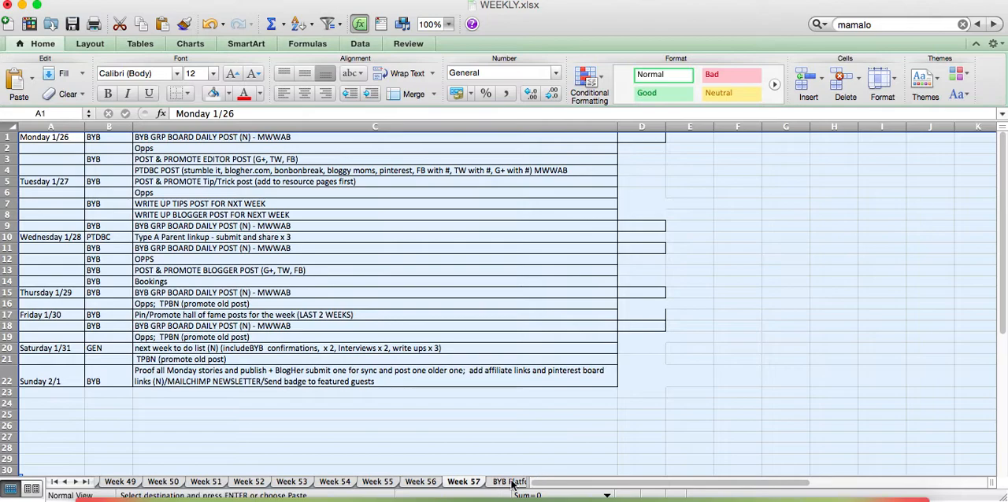
# Insert a new sheet after Week 57, name it Week 58 and paste the copied week starting at cell A1
pyautogui.rightClick(477, 485)
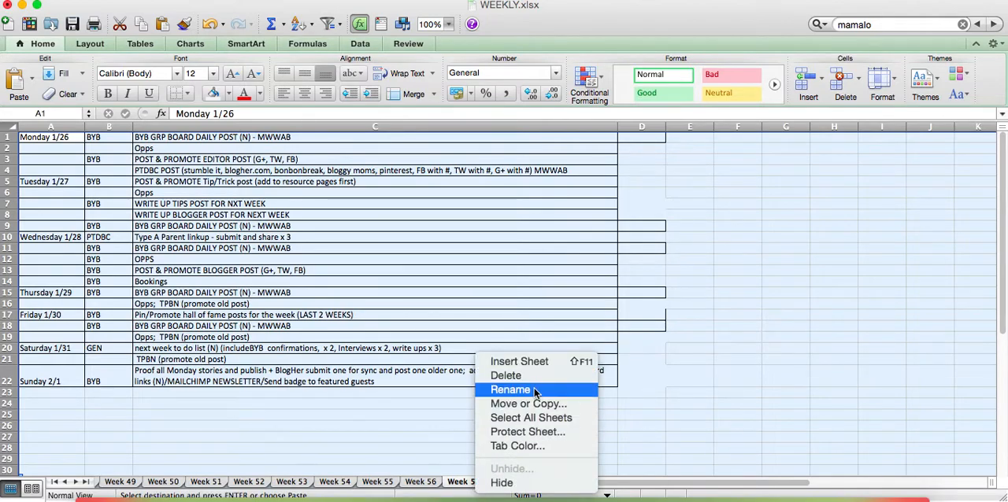
pyautogui.click(533, 364)
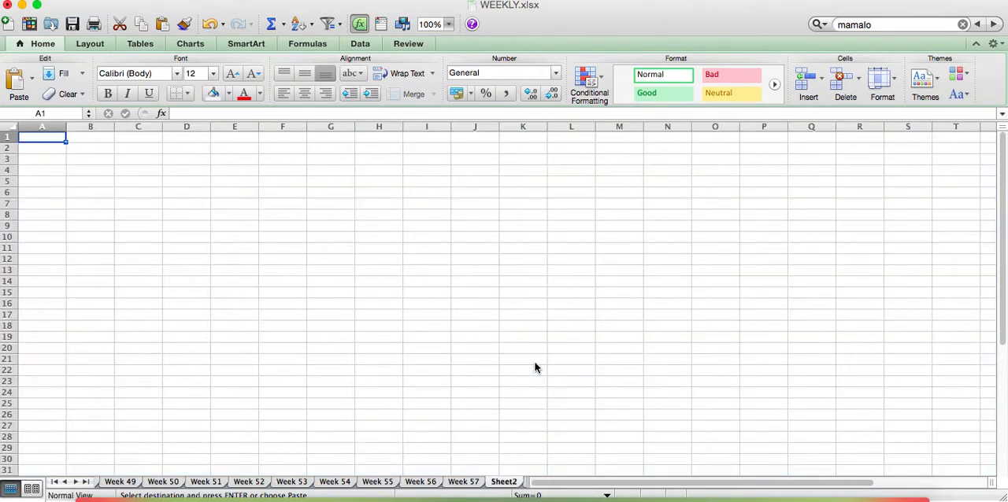
pyautogui.doubleClick(504, 484)
pyautogui.write('Week 5')
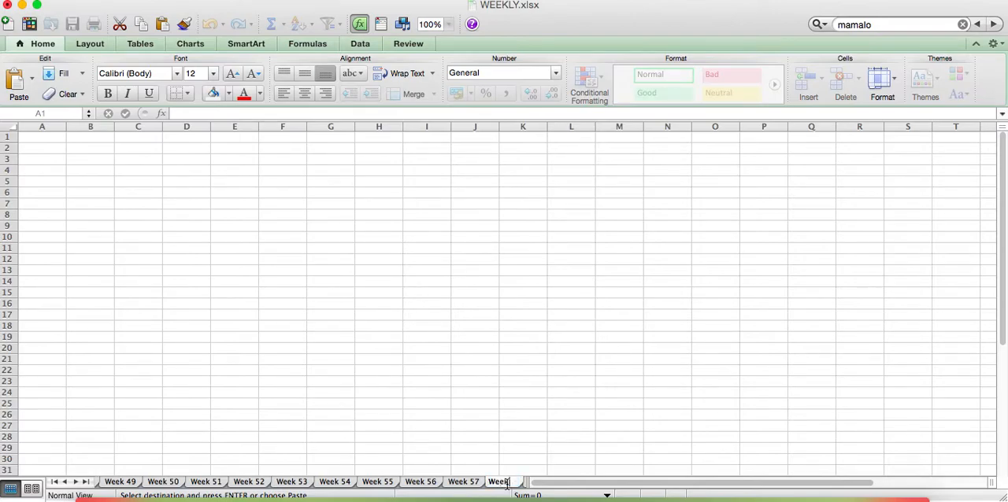
pyautogui.write('8')
pyautogui.click(30, 134)
pyautogui.press('super+v')
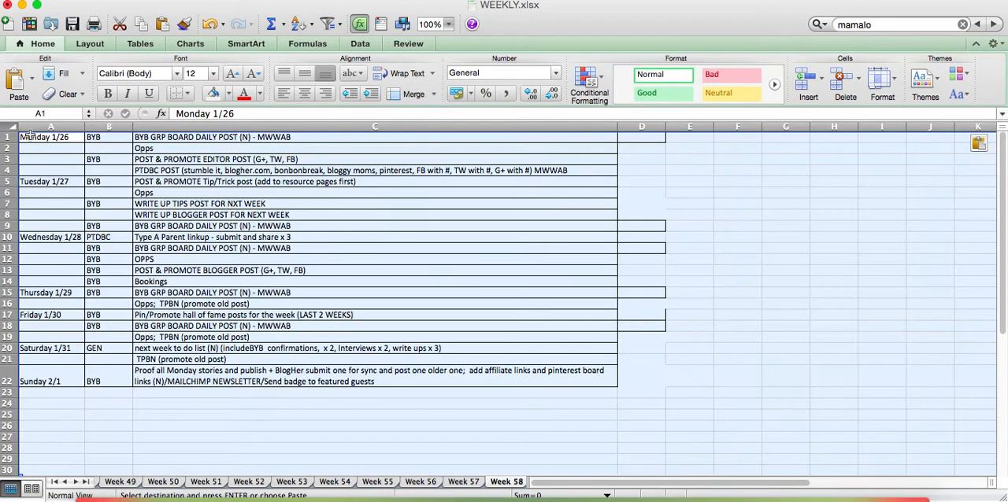
# Change the first two day labels on the Week 58 sheet to Monday 2/2 and Tuesday 2/3
pyautogui.doubleClick(76, 139)
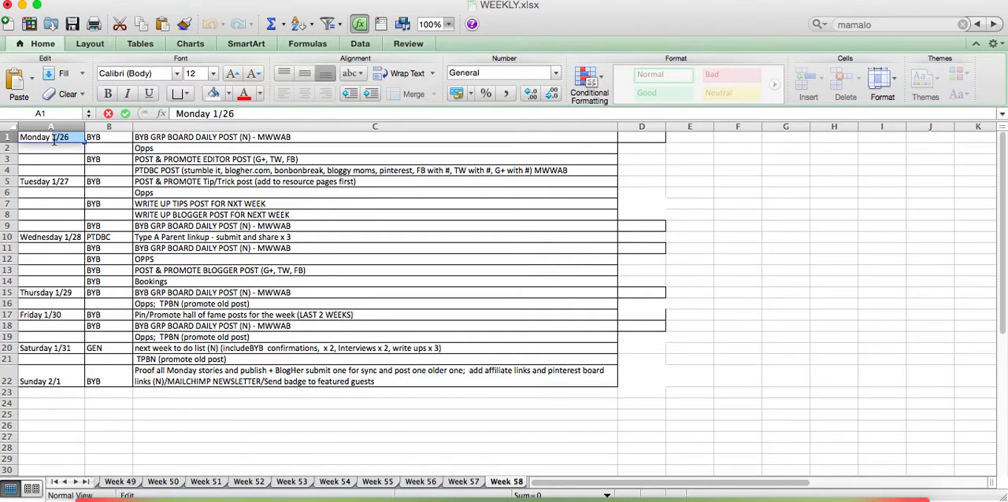
pyautogui.write('2/2')
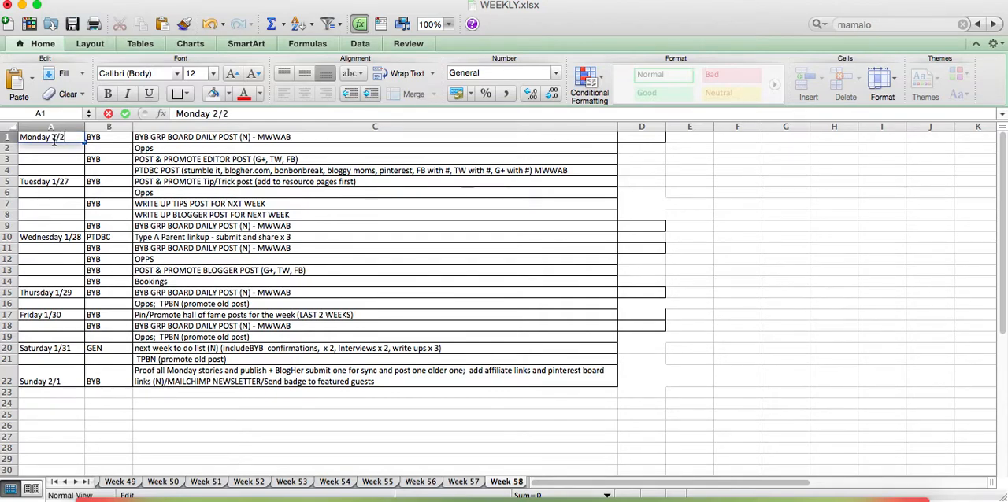
pyautogui.click(75, 183)
pyautogui.doubleClick(75, 183)
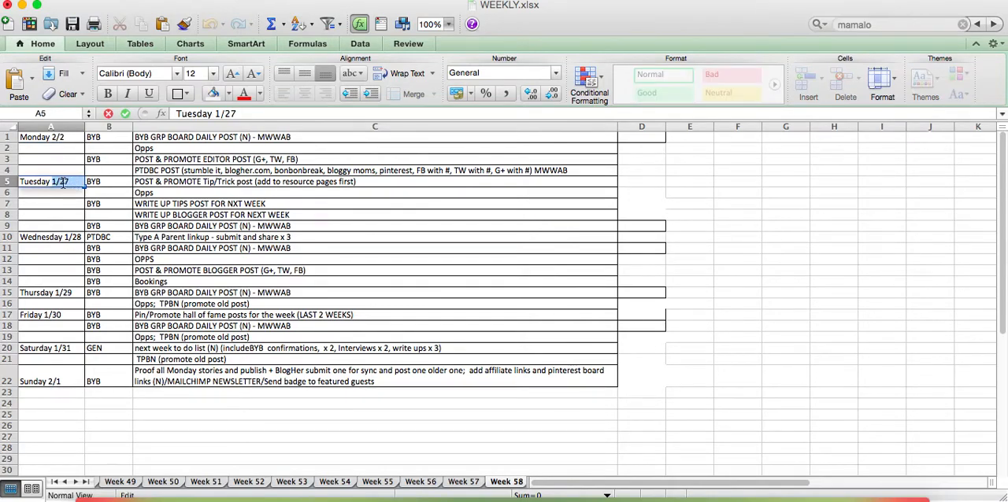
pyautogui.write('2/3')
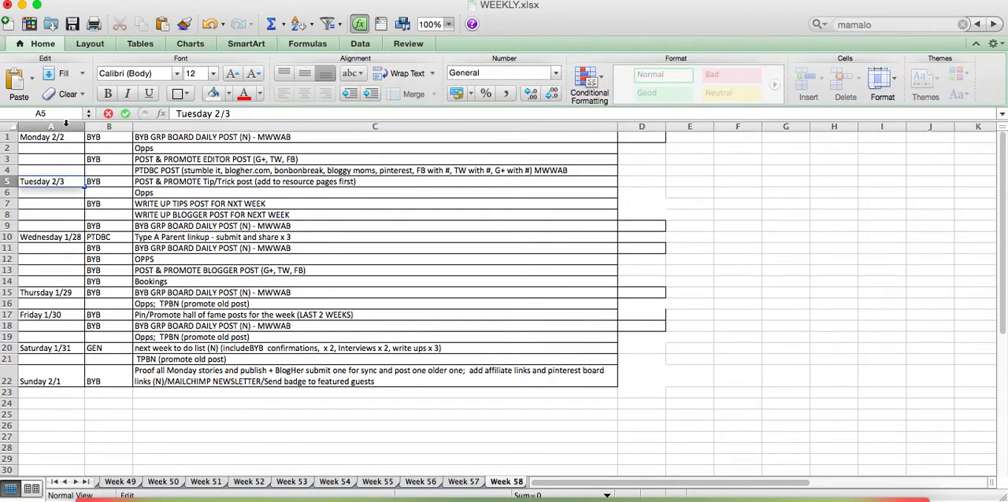
# Delete the Week 58 sheet and return to the Week 51 sheet
pyautogui.rightClick(508, 486)
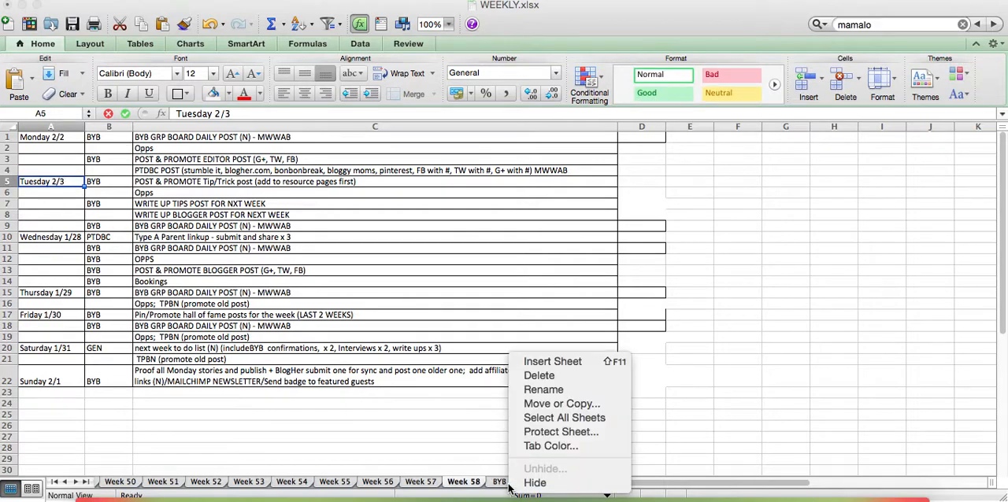
pyautogui.click(539, 375)
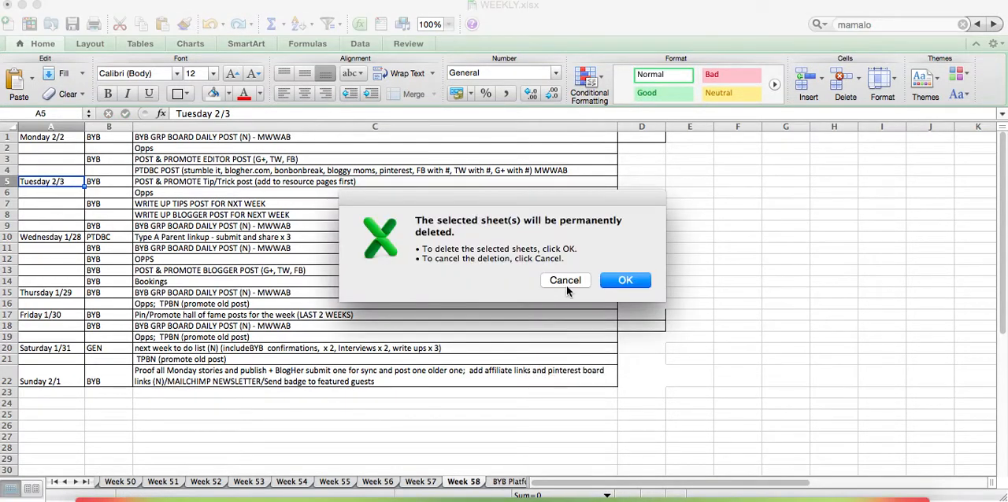
pyautogui.click(624, 281)
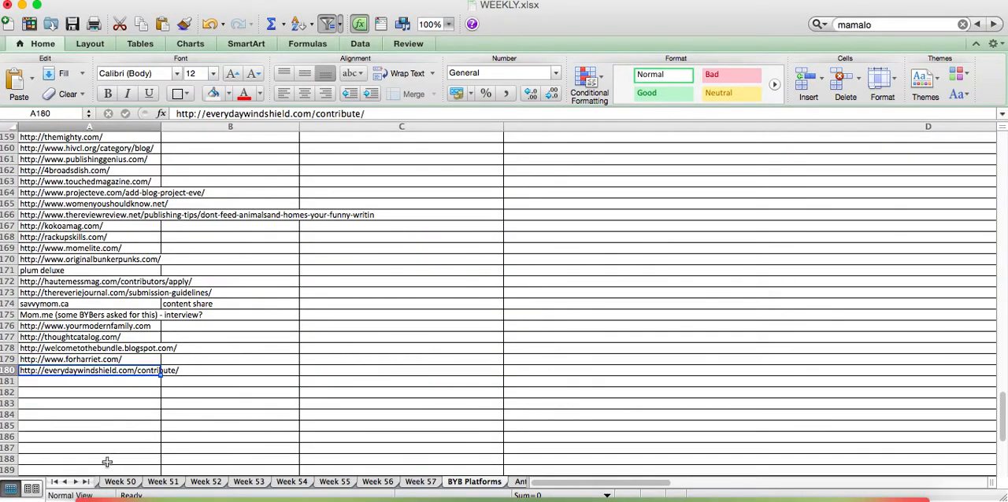
pyautogui.click(162, 481)
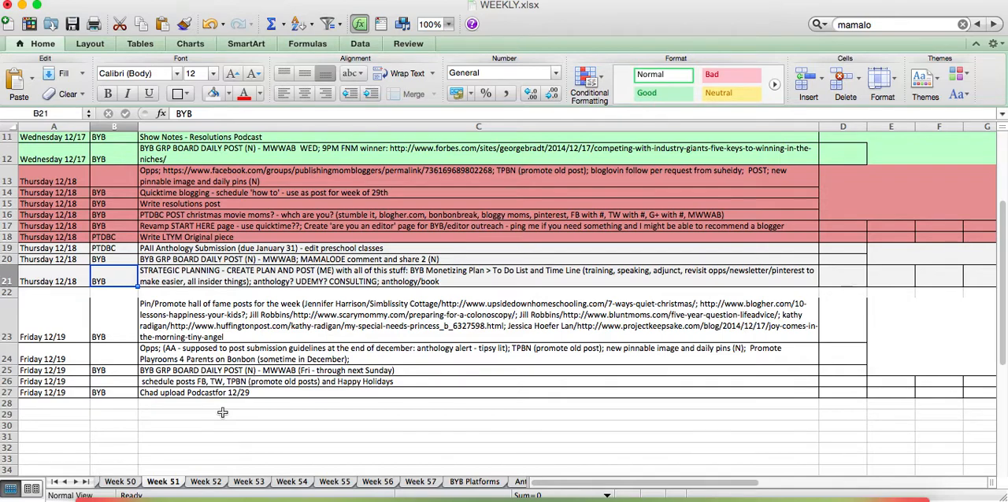
# Switch to the BEYOND_YOUR_BLOG_Submission_Tracker.xlsx workbook, widen its window and select the submission title in row 2
pyautogui.moveTo(259, 8); pyautogui.dragTo(581, 10)
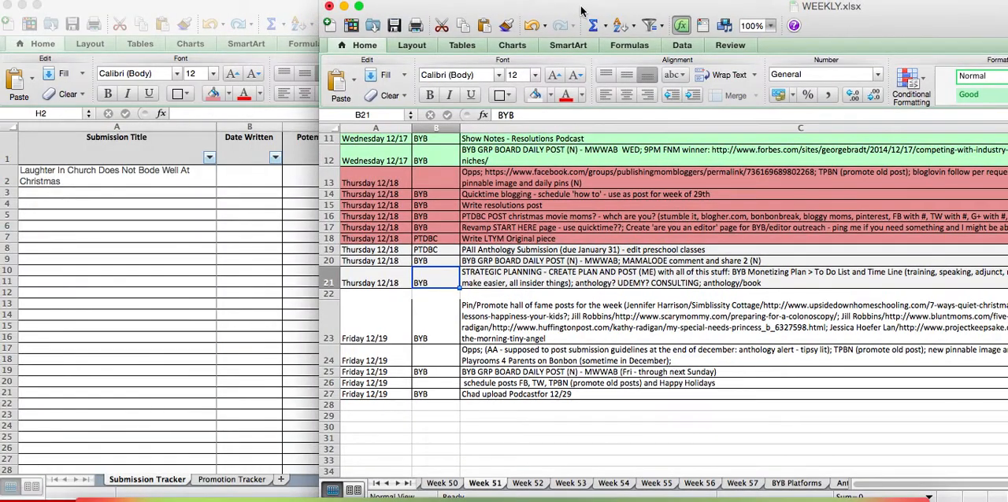
pyautogui.click(251, 273)
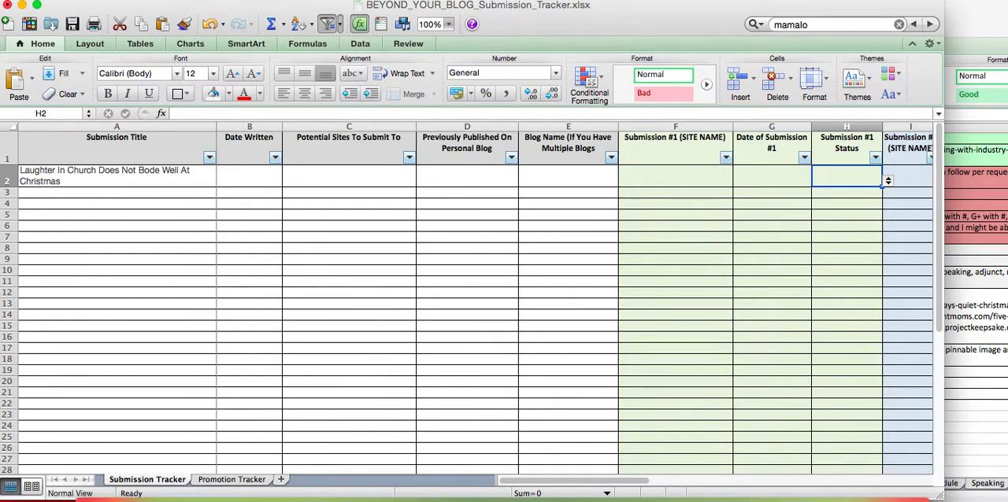
pyautogui.moveTo(939, 496); pyautogui.dragTo(1005, 494)
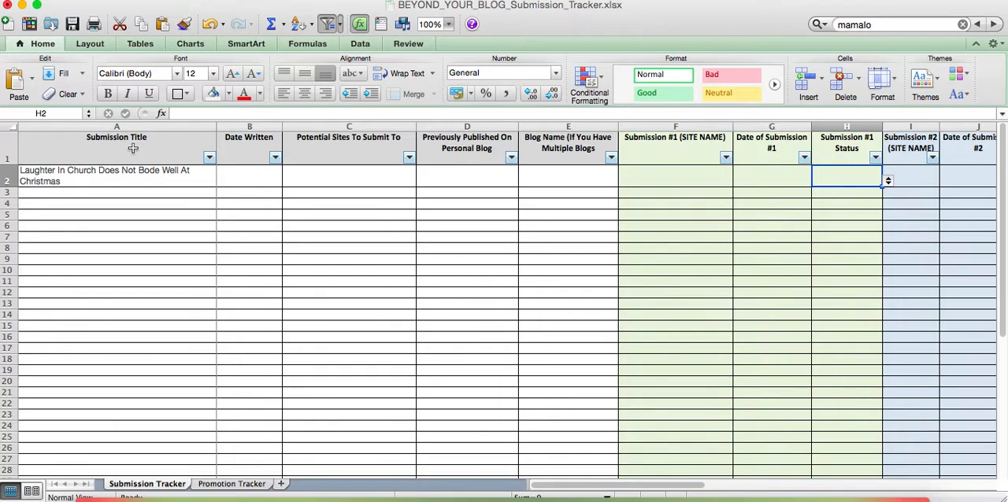
pyautogui.click(85, 179)
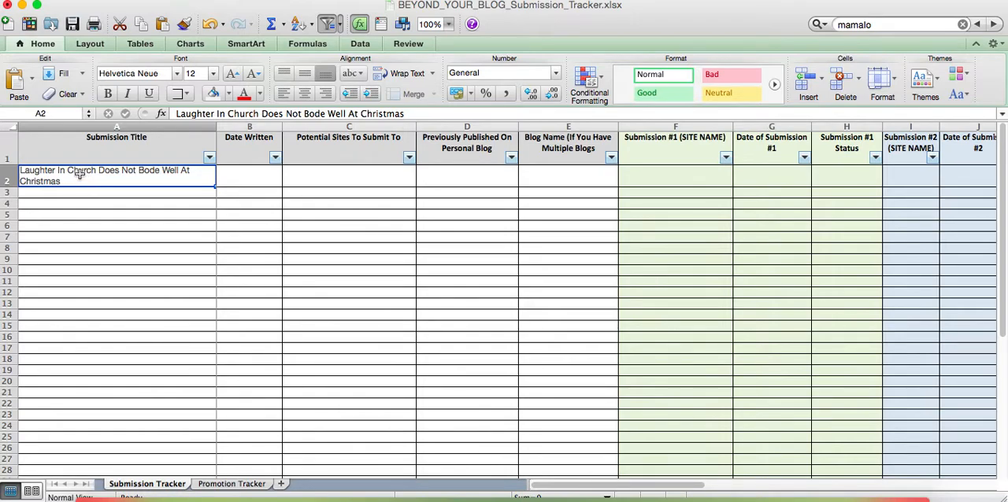
# Enter 12/5/14 as the date written for the submission in row 2
pyautogui.click(251, 176)
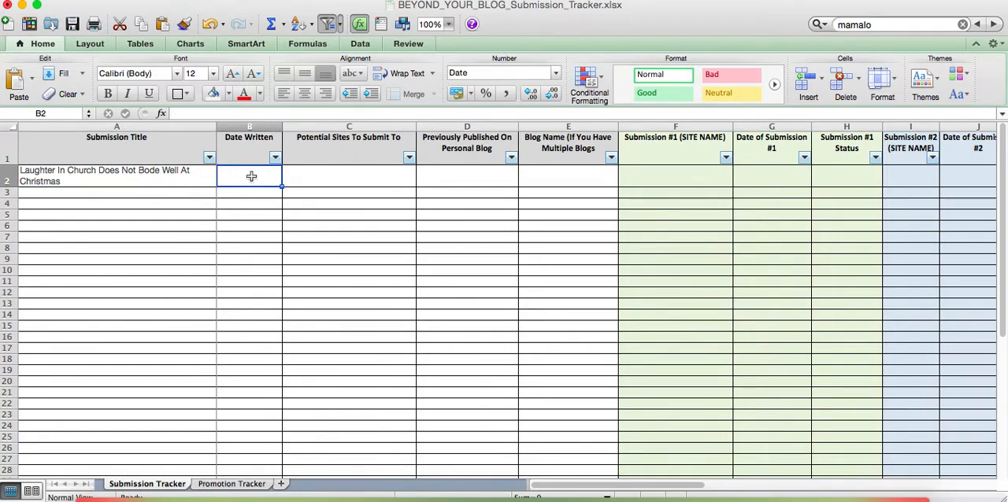
pyautogui.write('12/')
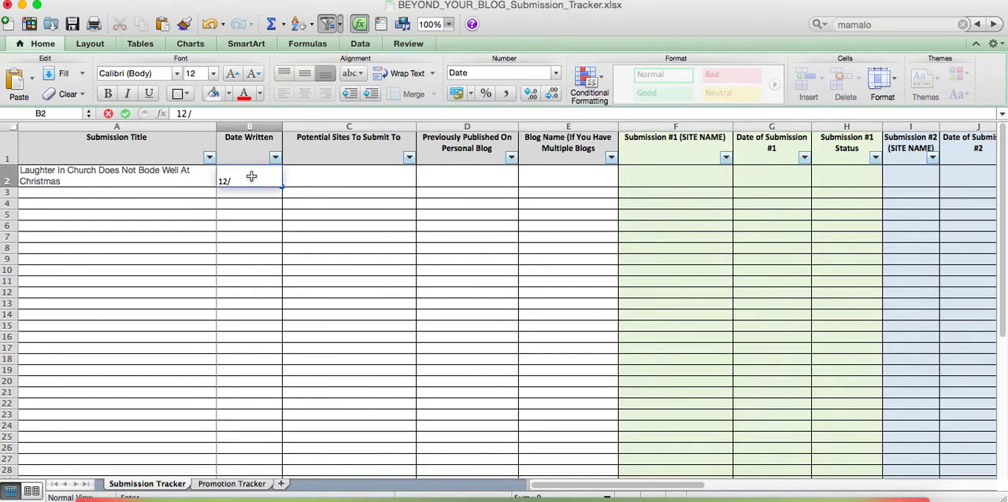
pyautogui.write('5/14')
pyautogui.press('Tab')
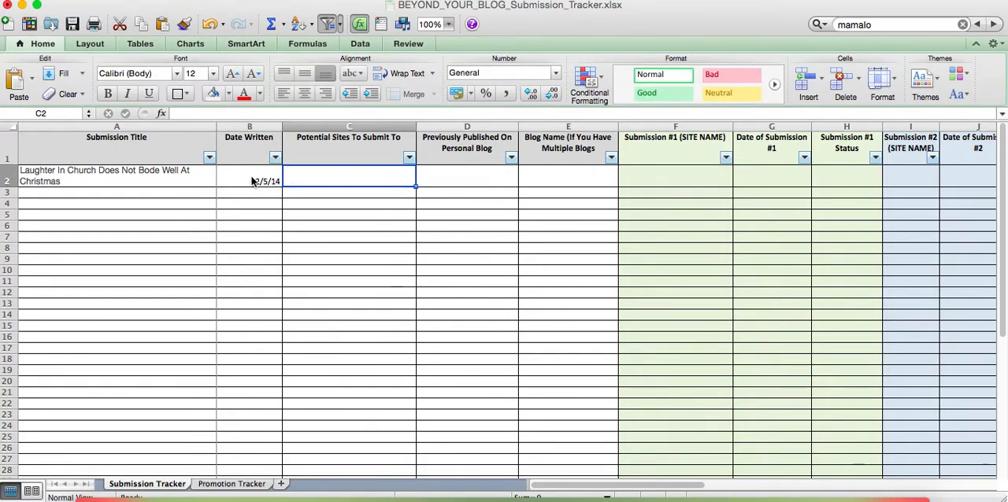
# Enter "Mamalode, Brain, Child, HuffPost" as the potential sites to submit to in row 2
pyautogui.click(409, 158)
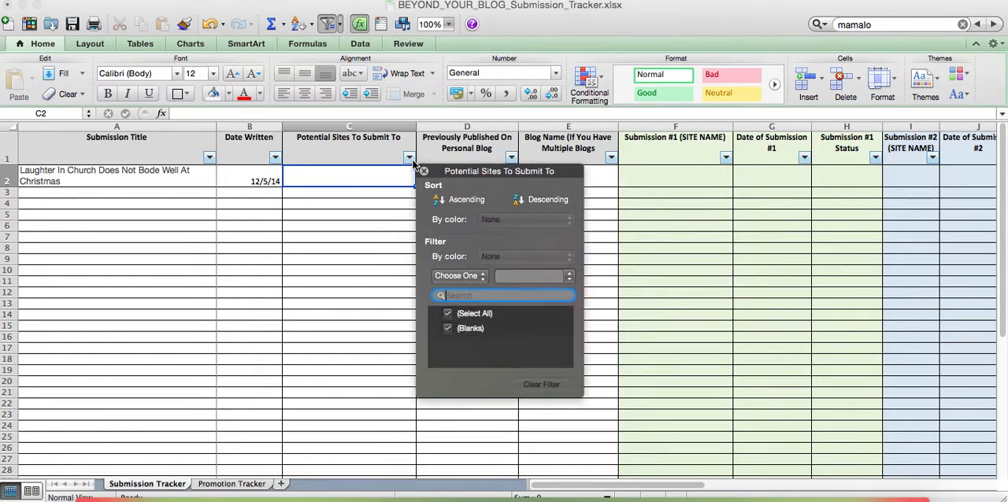
pyautogui.click(351, 182)
pyautogui.doubleClick(350, 182)
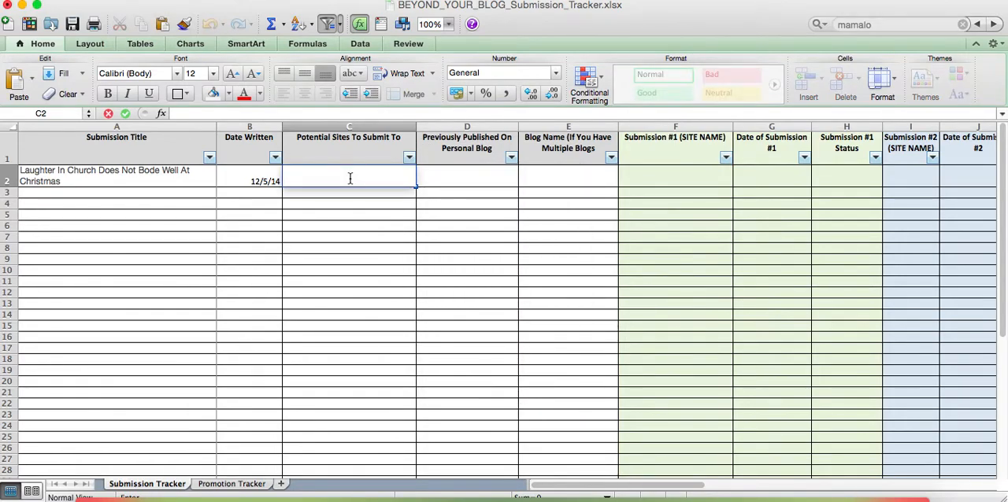
pyautogui.write('Mamalode')
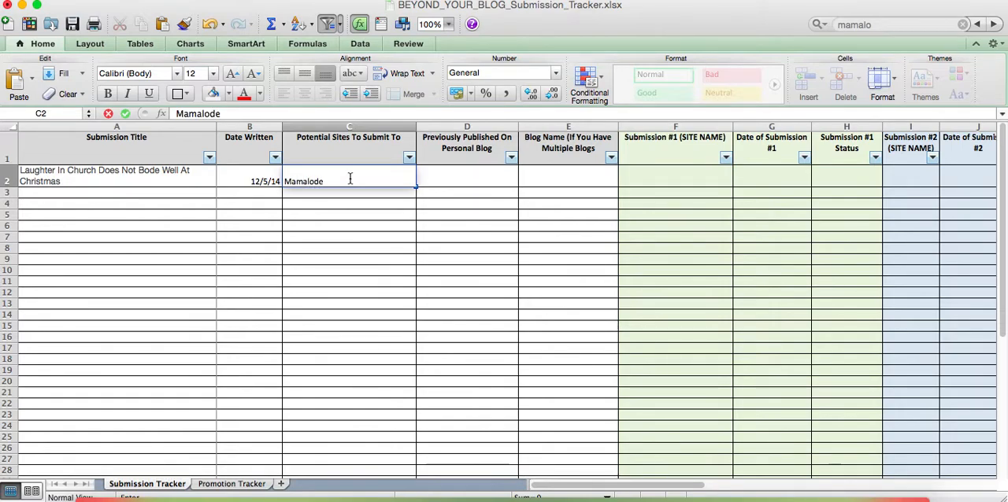
pyautogui.write(', Brain, Child, Huffpost')
pyautogui.press('BackSpace')
pyautogui.press('BackSpace')
pyautogui.press('BackSpace')
pyautogui.press('BackSpace')
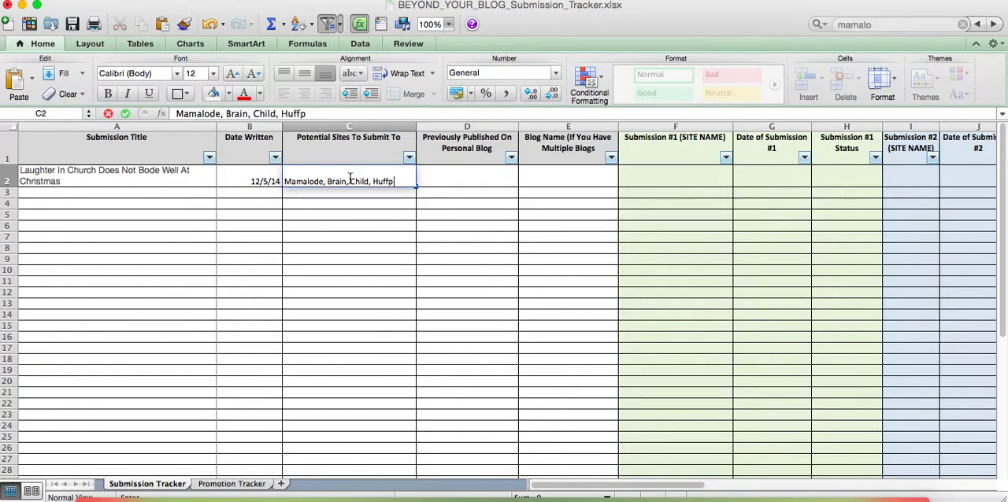
pyautogui.write('Post')
# Set Previously Published On Personal Blog to No for the submission in row 2
pyautogui.click(440, 181)
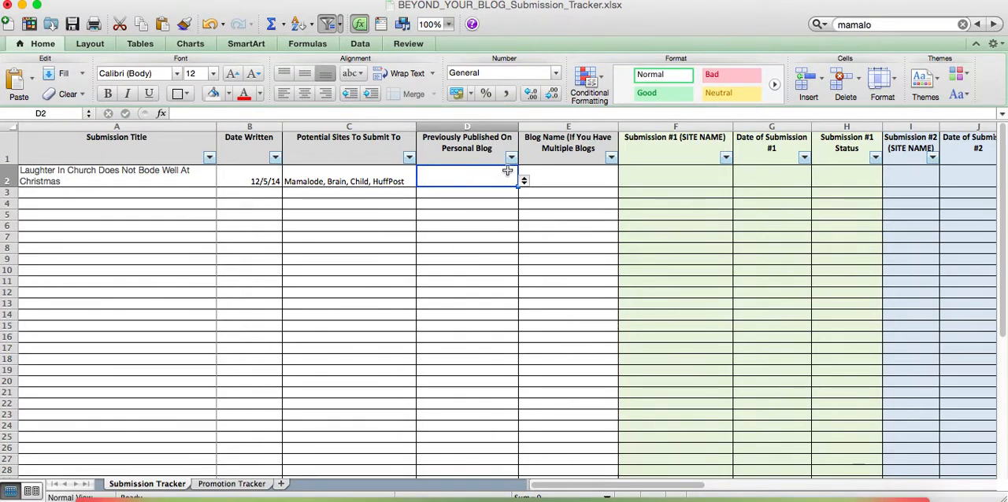
pyautogui.click(523, 182)
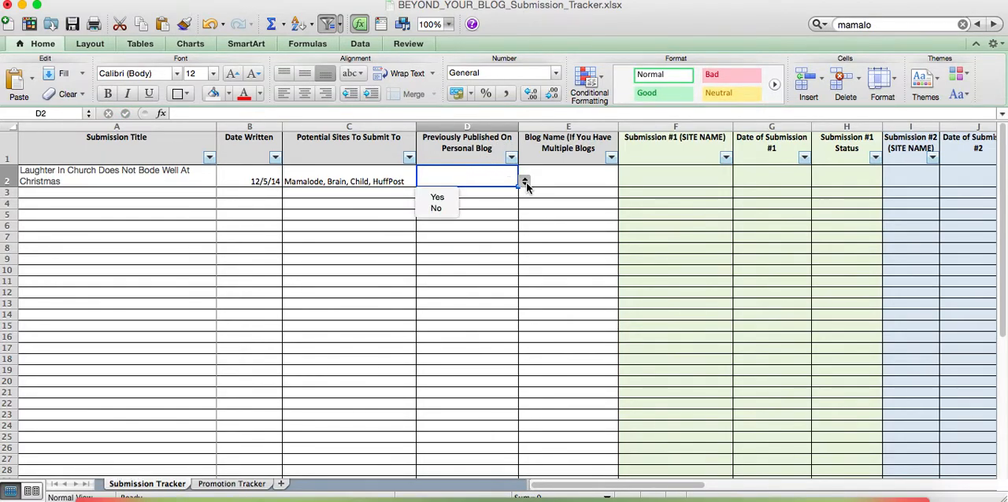
pyautogui.click(444, 210)
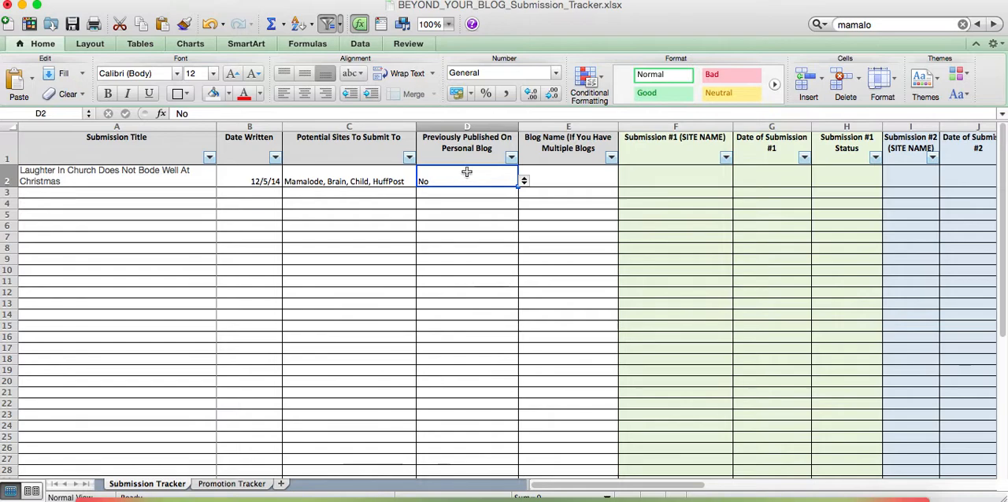
pyautogui.click(580, 181)
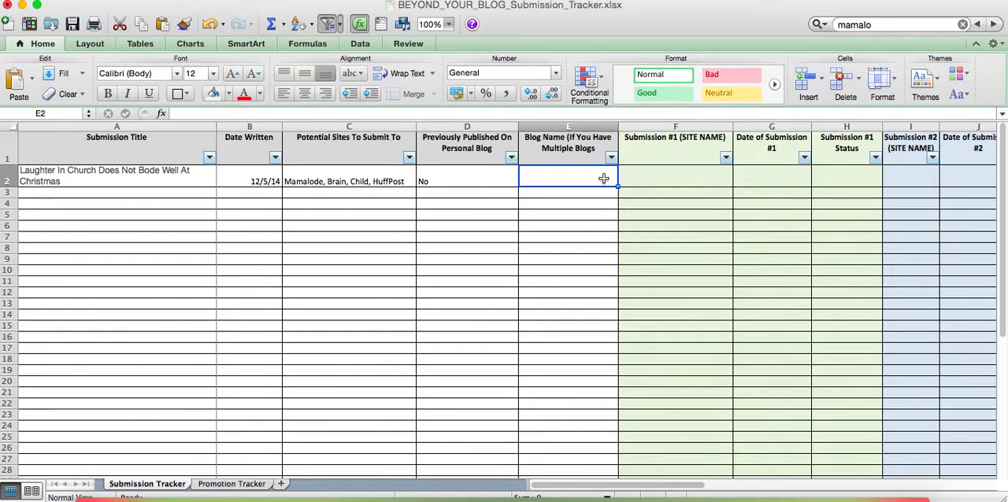
pyautogui.write('PT')
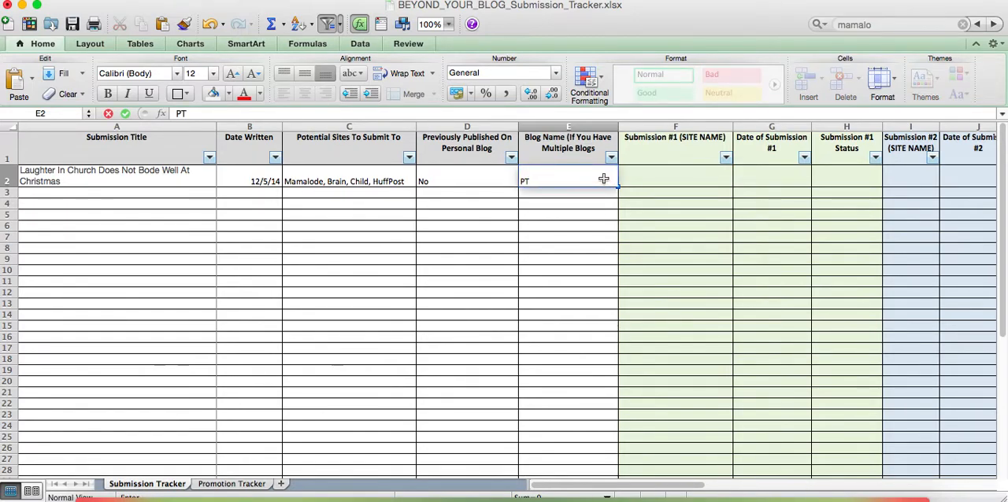
pyautogui.press('BackSpace')
pyautogui.press('BackSpace')
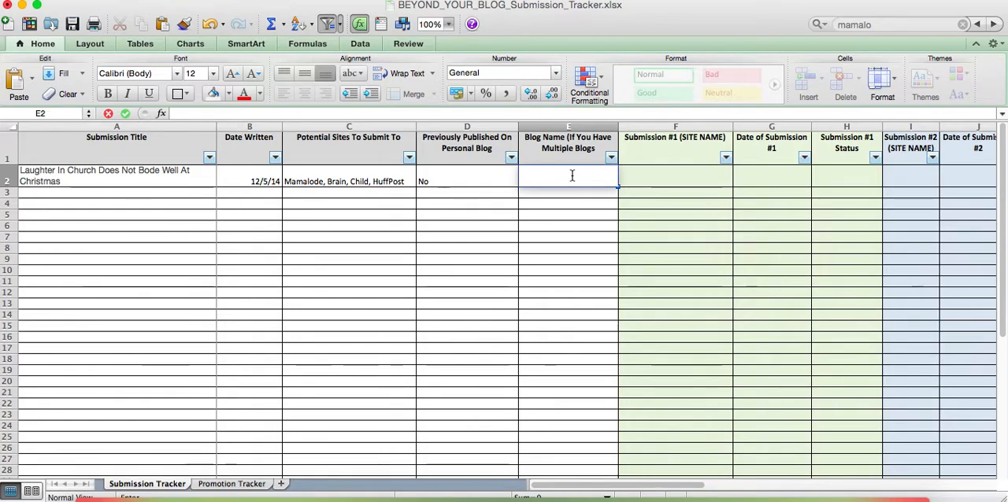
# Enter Mamalode as the Submission #1 site name and 12/6/14 as its submission date in row 2
pyautogui.click(700, 176)
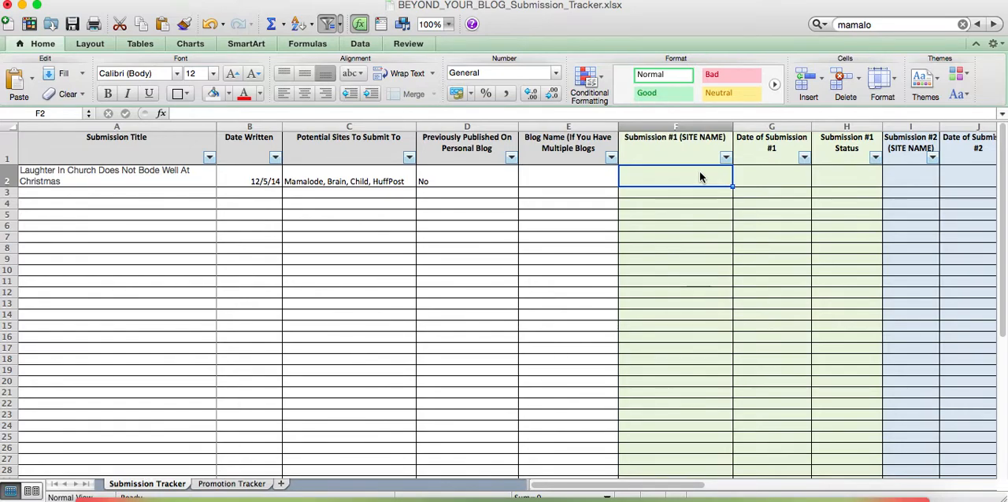
pyautogui.write('Ma')
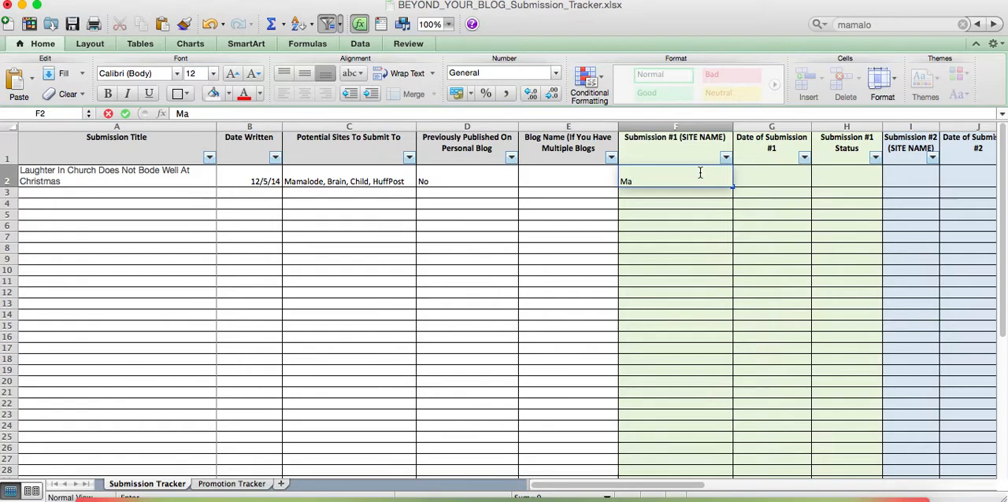
pyautogui.write('malode')
pyautogui.press('Tab')
pyautogui.write('12')
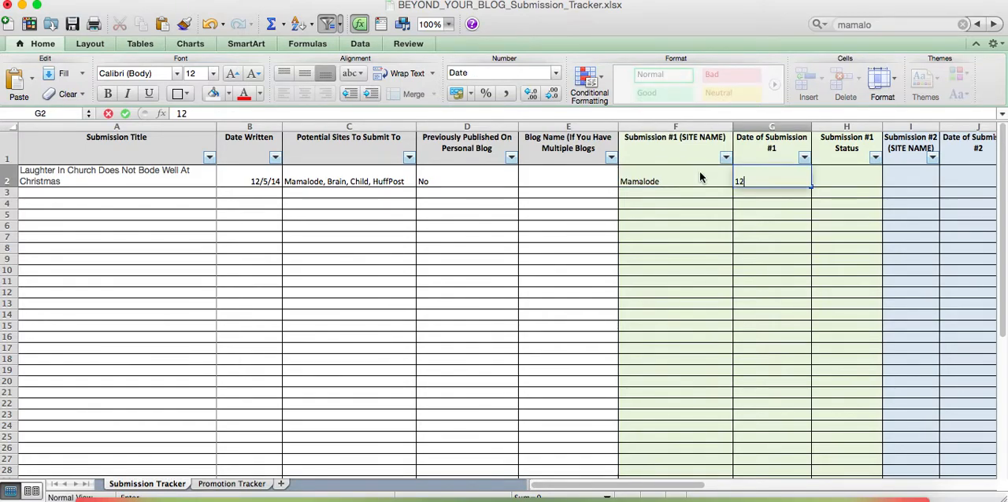
pyautogui.write('/6/14')
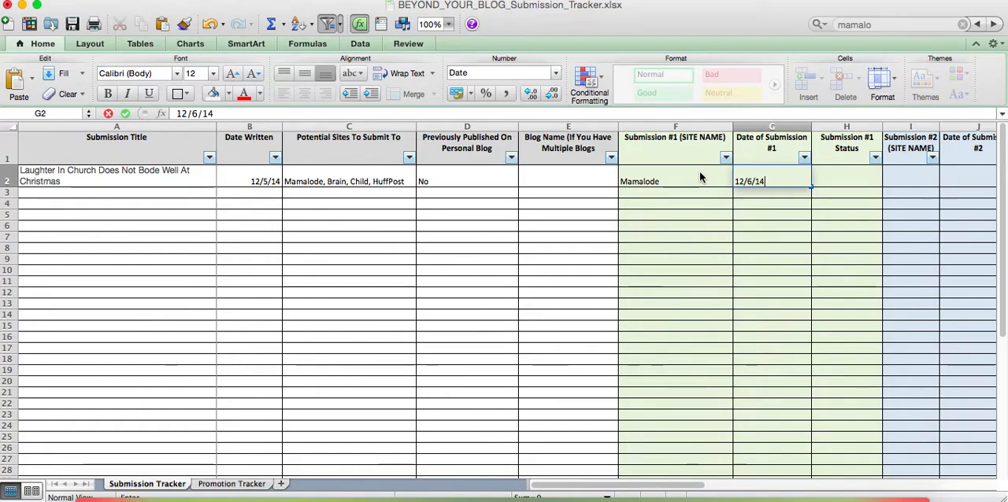
pyautogui.press('Tab')
# Set the Submission #1 status in row 2 to Pending and change it to Accepted
pyautogui.click(888, 182)
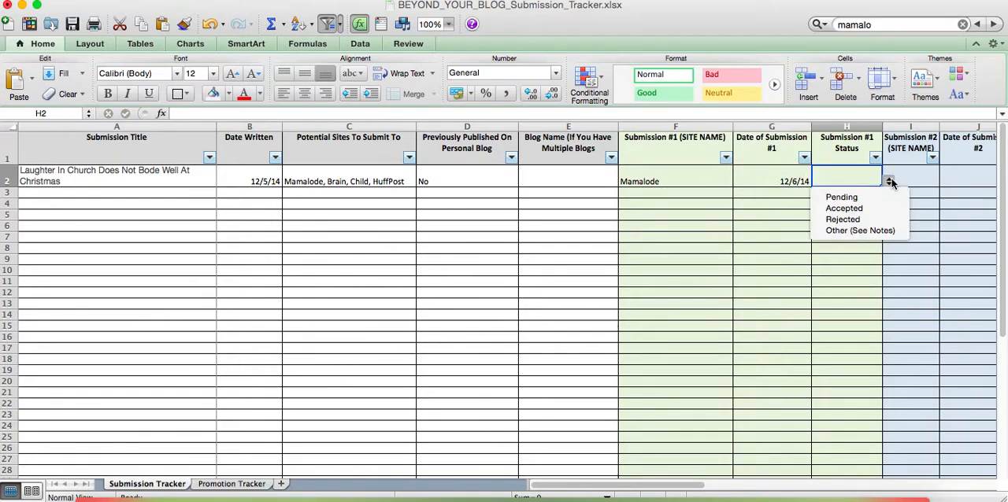
pyautogui.click(864, 198)
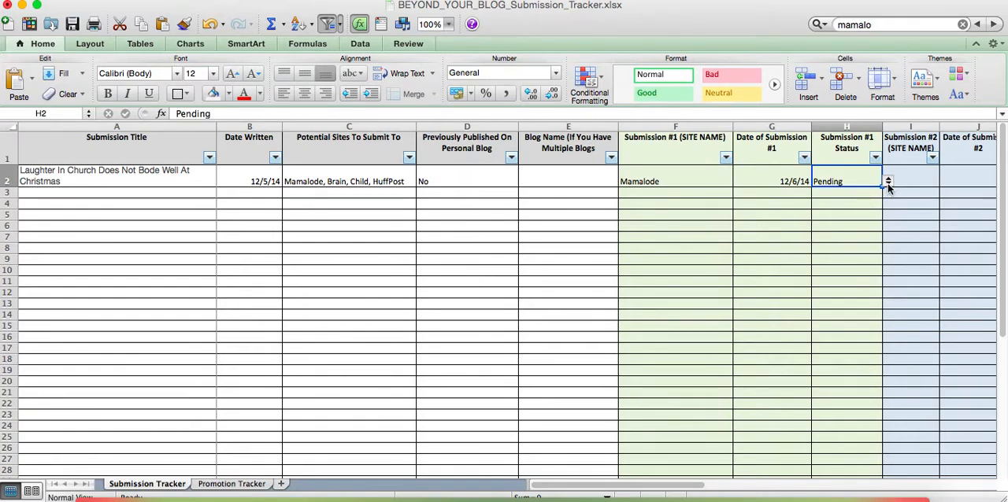
pyautogui.click(888, 183)
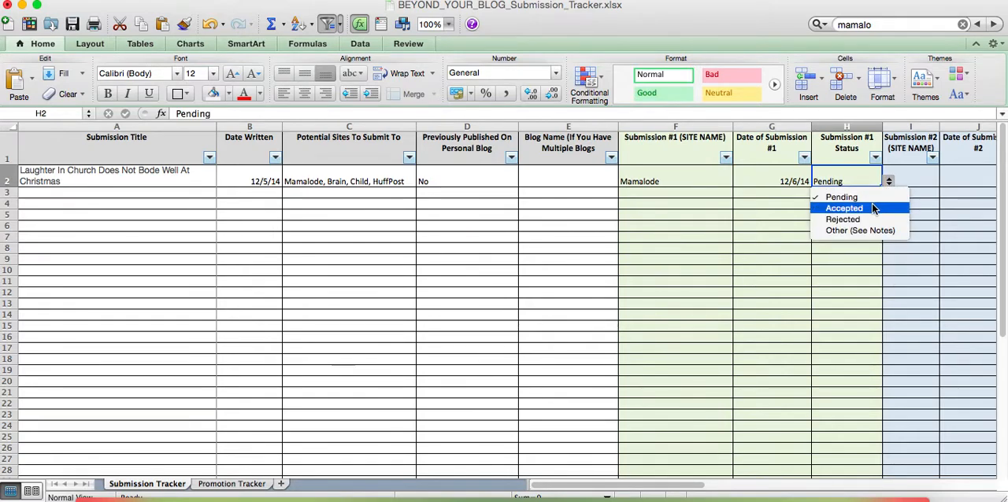
pyautogui.click(872, 208)
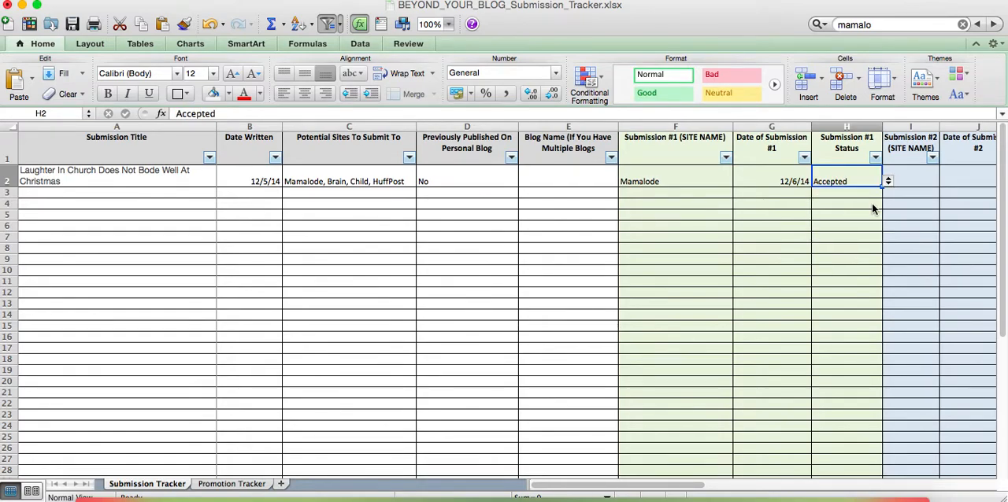
# Look over the Submission #2 section by selecting its site name, date and status columns (I to K)
pyautogui.hscroll(2, 774, 336)
pyautogui.hscroll(1, 775, 336)
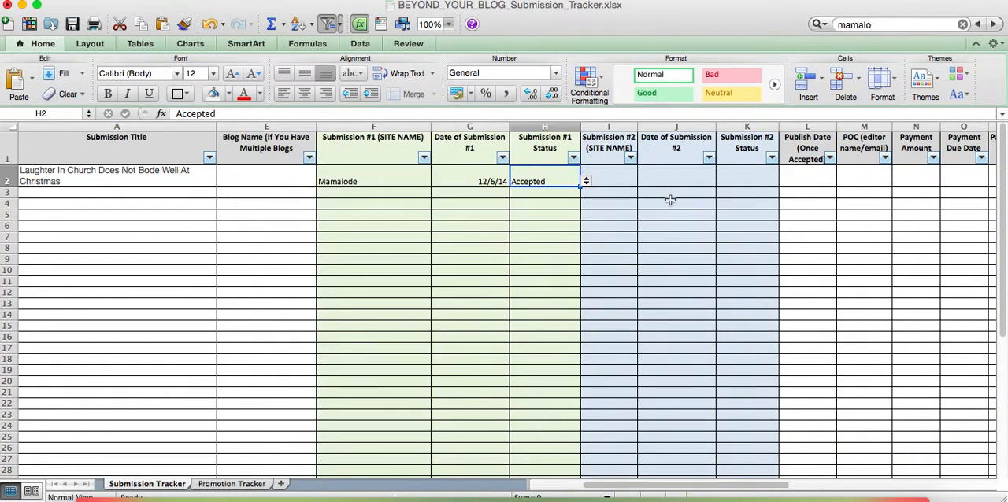
pyautogui.click(618, 178)
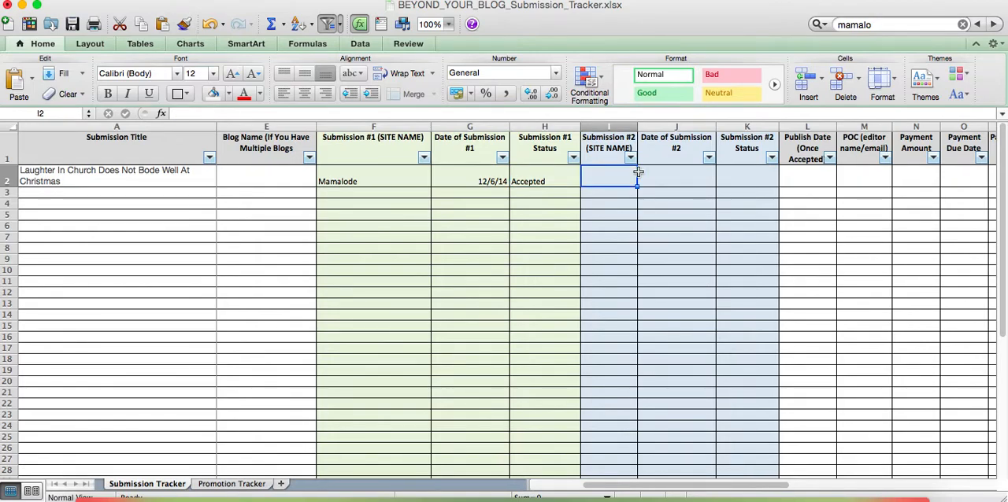
pyautogui.moveTo(752, 126); pyautogui.dragTo(607, 126)
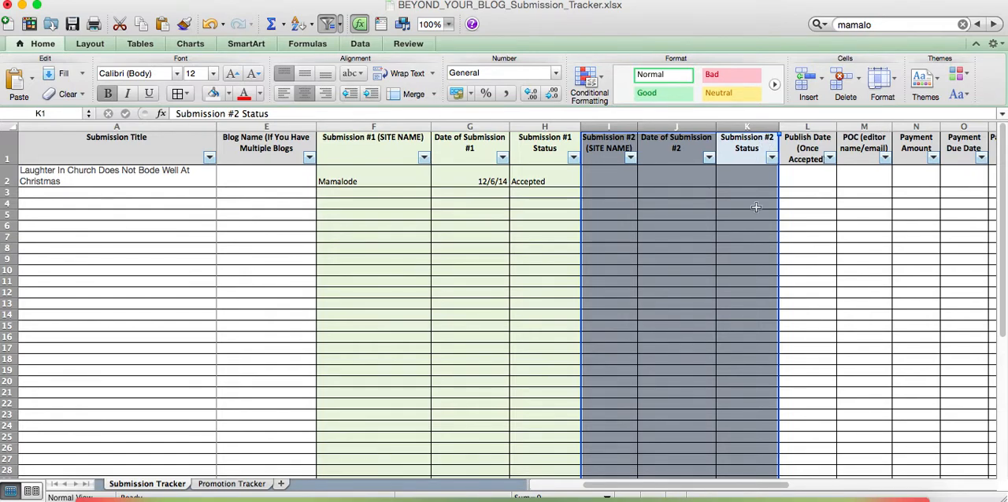
# Enter 12/23/14 as the publish date for the accepted submission in row 2
pyautogui.click(797, 185)
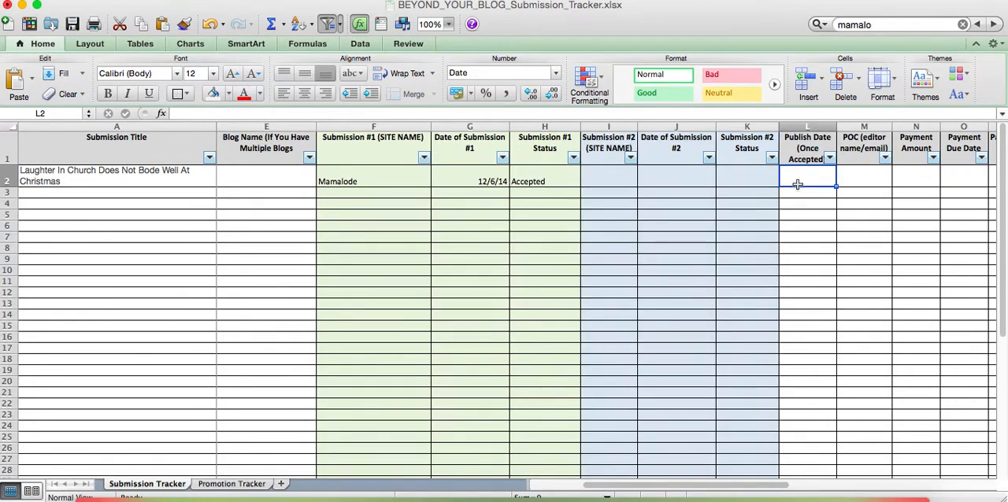
pyautogui.hscroll(2, 796, 184)
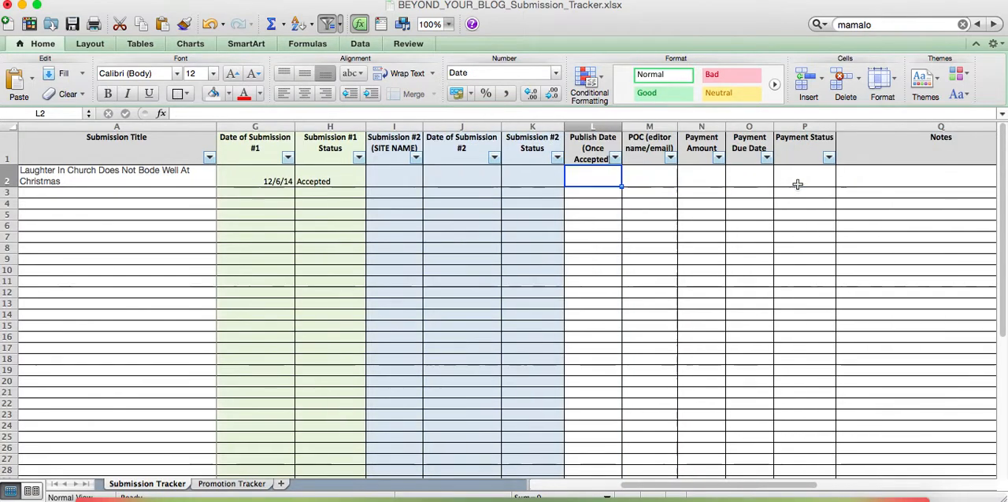
pyautogui.click(615, 158)
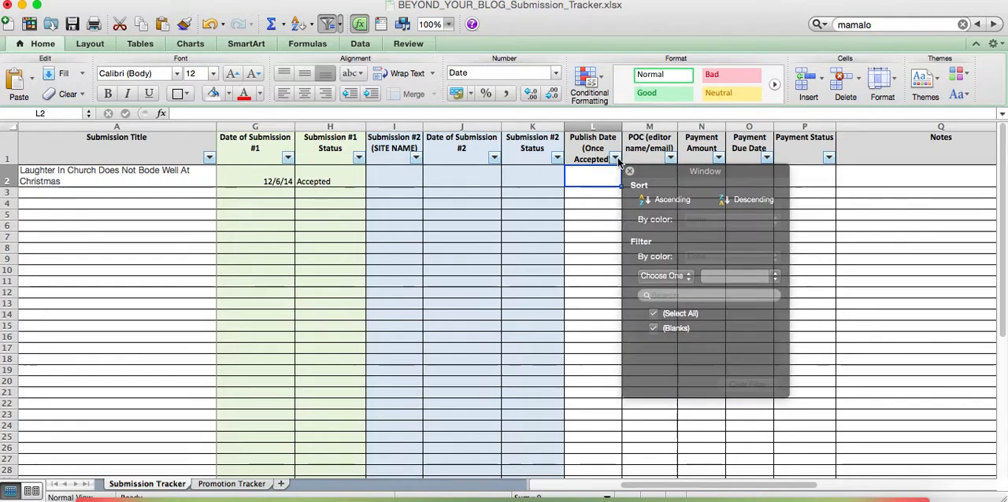
pyautogui.click(592, 187)
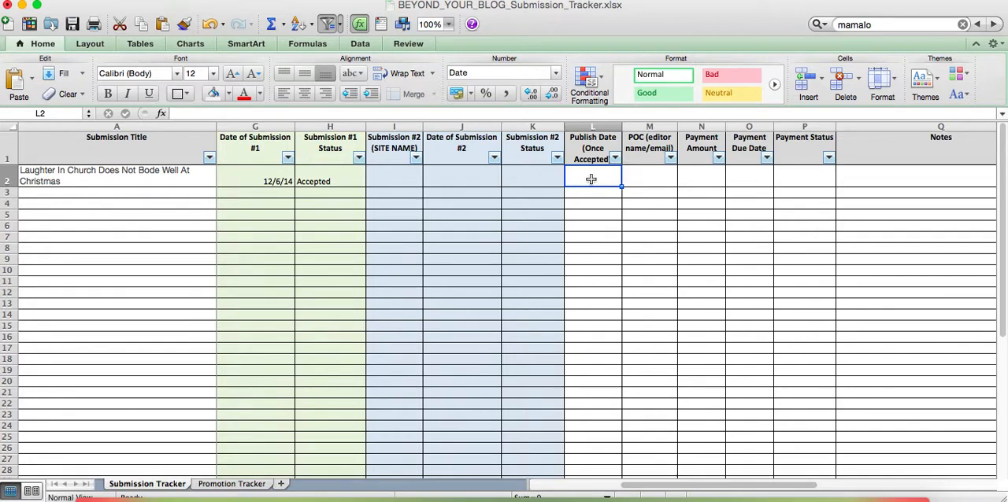
pyautogui.write('12/')
pyautogui.write('23/14')
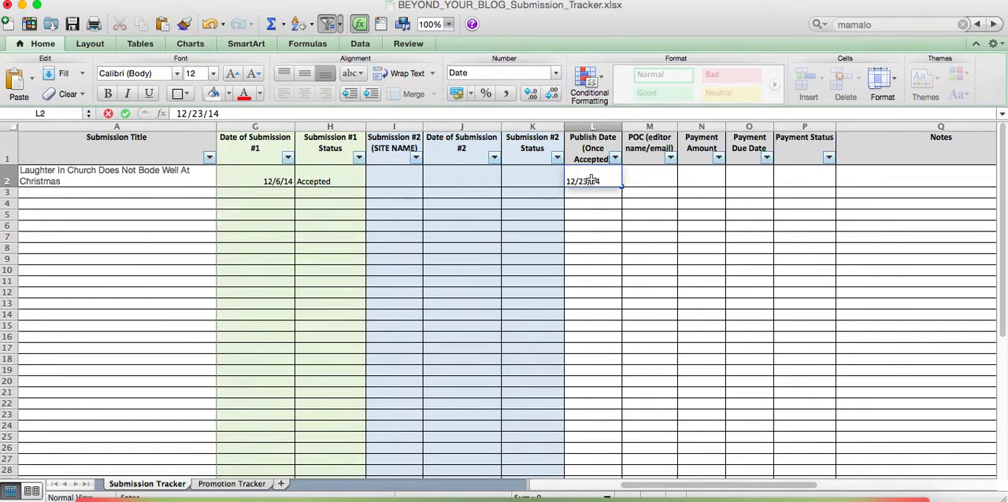
pyautogui.press('Tab')
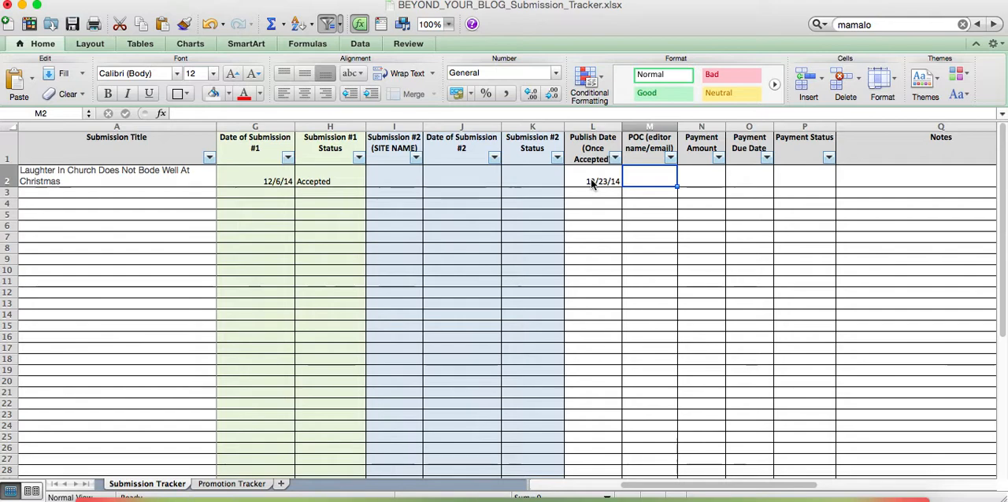
# Enter the editor's name as the point of contact and TBD as the payment amount in row 2
pyautogui.write('S.')
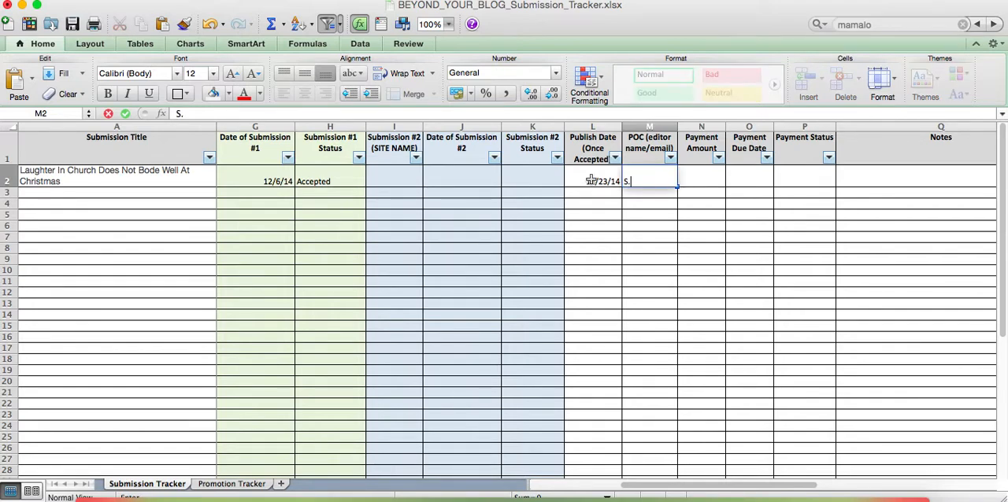
pyautogui.write(' Millar')
pyautogui.press('Tab')
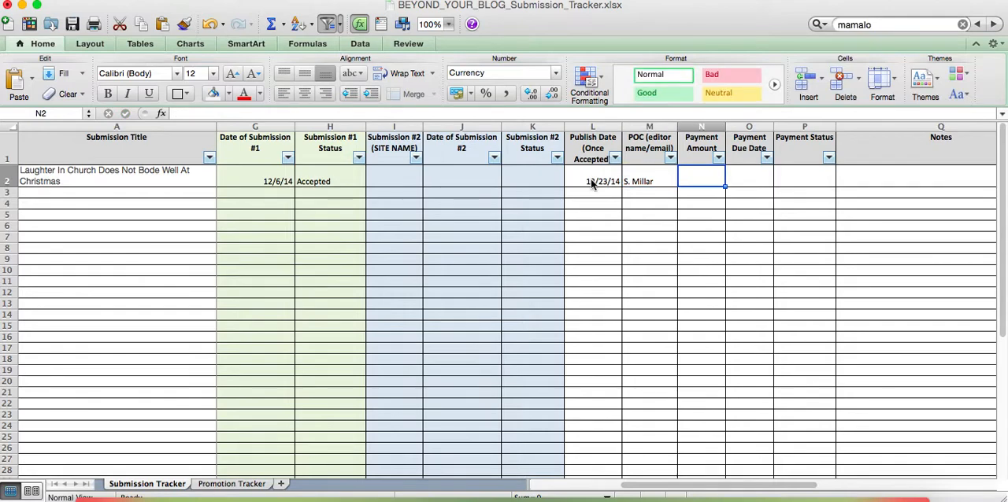
pyautogui.click(639, 174)
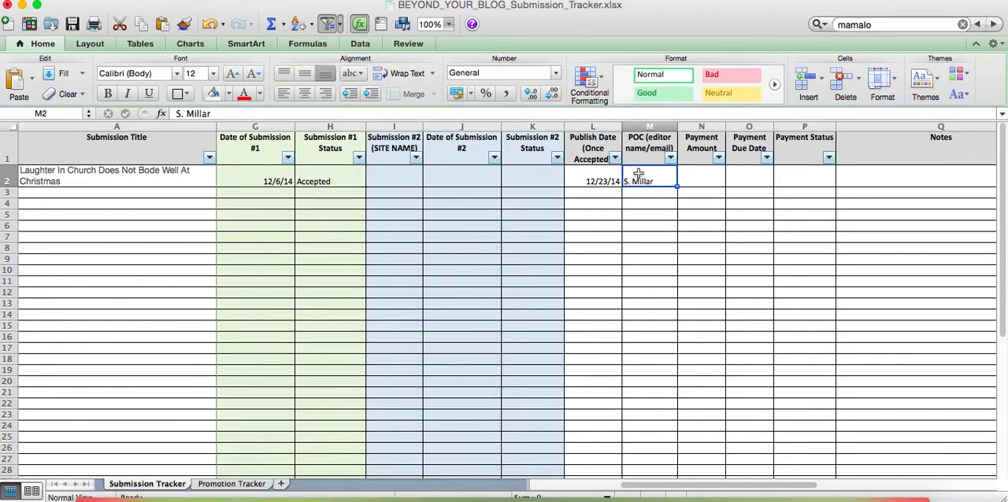
pyautogui.click(704, 179)
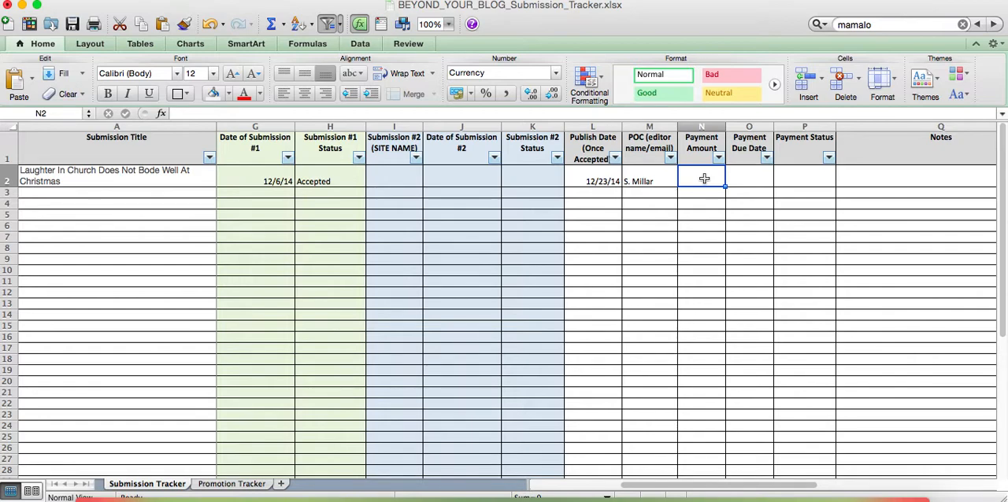
pyautogui.write('TBD')
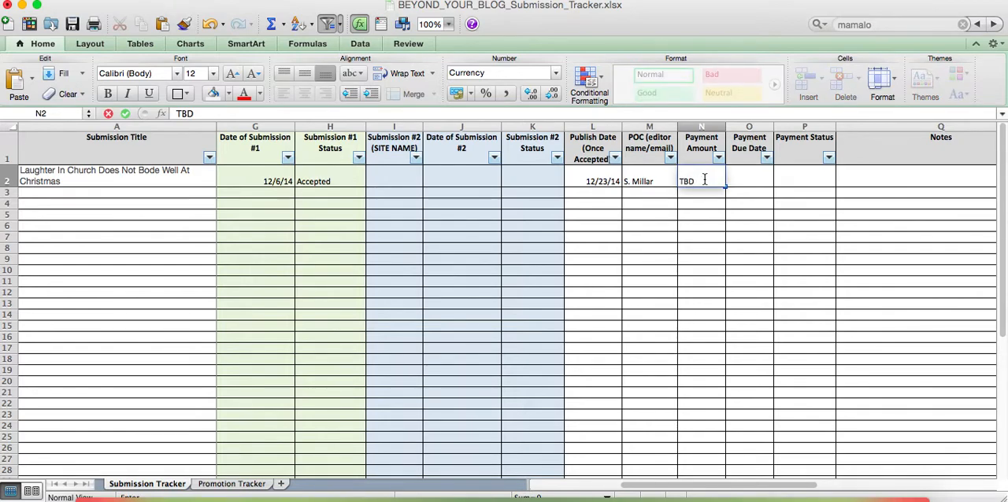
# Enter 1/31/15 as the payment due date for the submission in row 2
pyautogui.press('Tab')
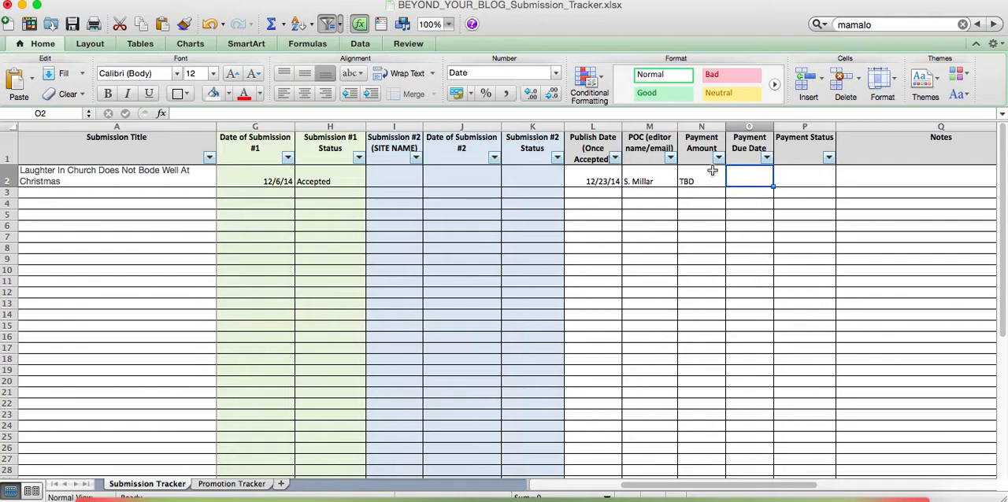
pyautogui.click(769, 160)
pyautogui.click(748, 172)
pyautogui.write('1/3')
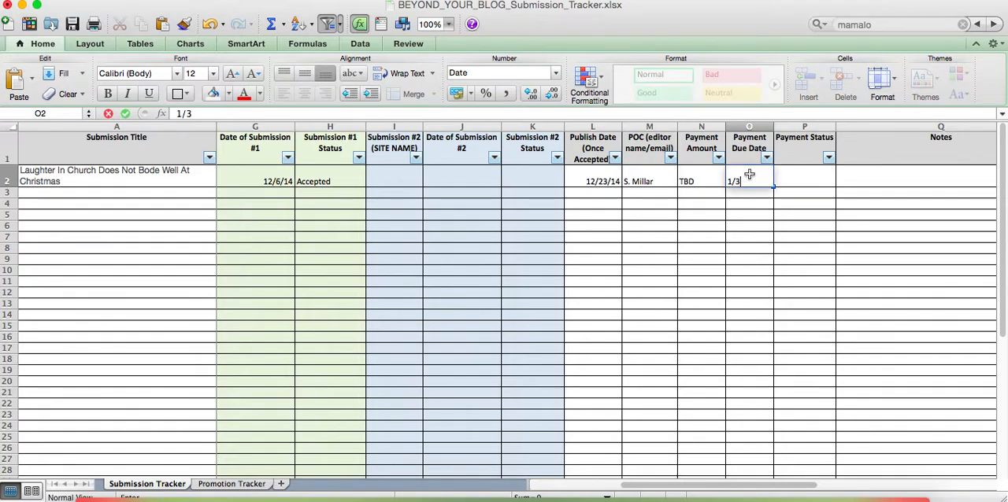
pyautogui.write('1/15')
# Check which options the Payment Status cell in row 2 offers
pyautogui.click(822, 177)
pyautogui.click(842, 182)
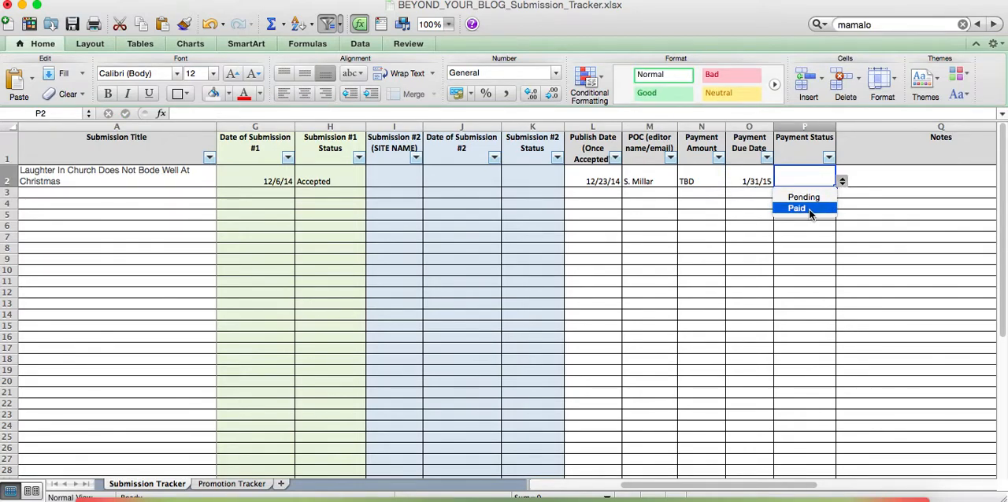
pyautogui.click(750, 190)
# Clear the payment due date from row 2
pyautogui.click(757, 177)
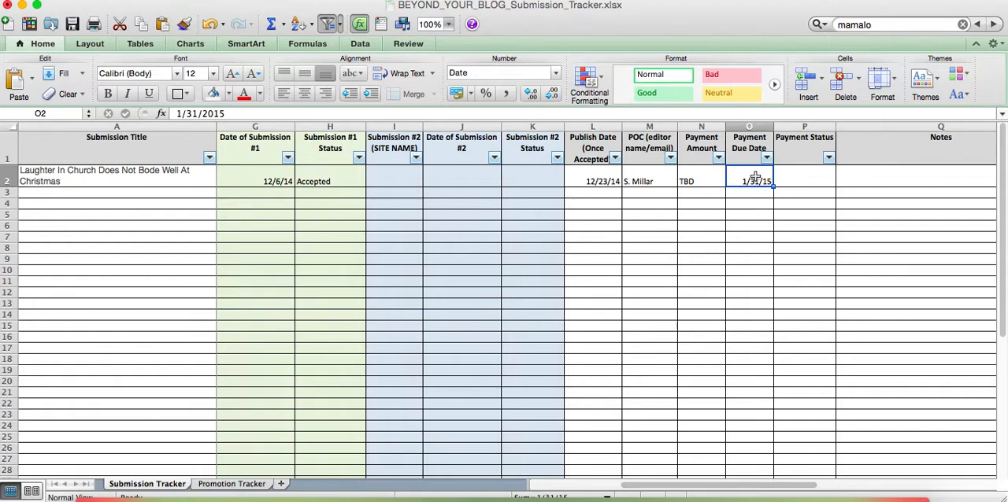
pyautogui.press('BackSpace')
pyautogui.press('Return')
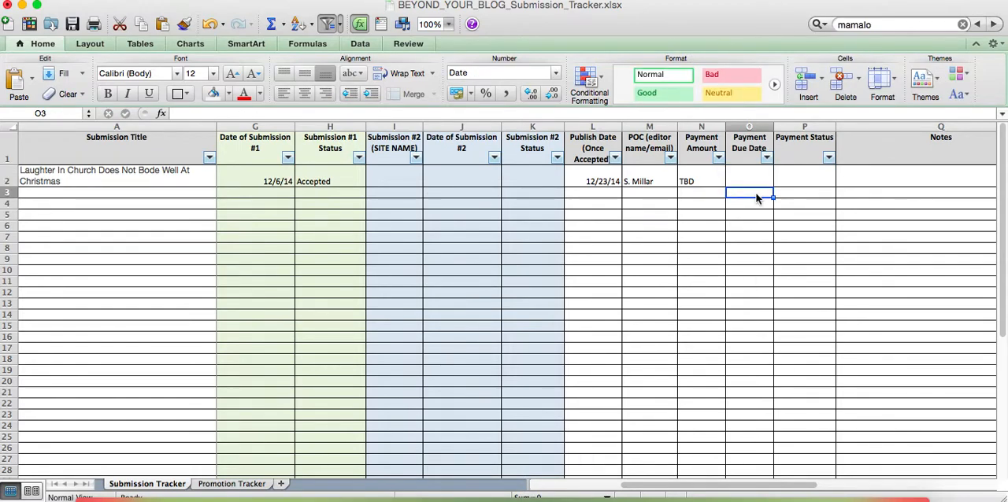
# Look over the Notes column of the submission tracker and return to the Submission Title column
pyautogui.press('Right')
pyautogui.press('Right')
pyautogui.press('Up')
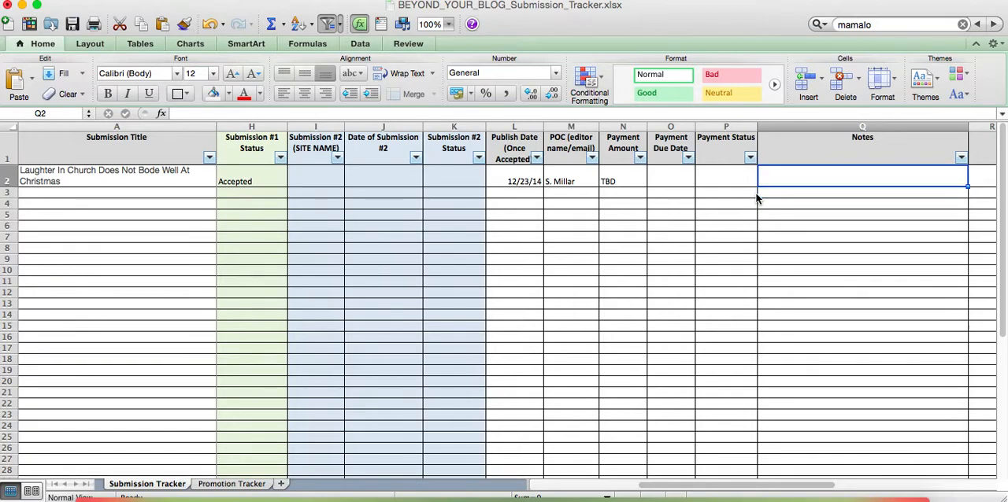
pyautogui.press('Right')
pyautogui.press('Left')
pyautogui.press('Down')
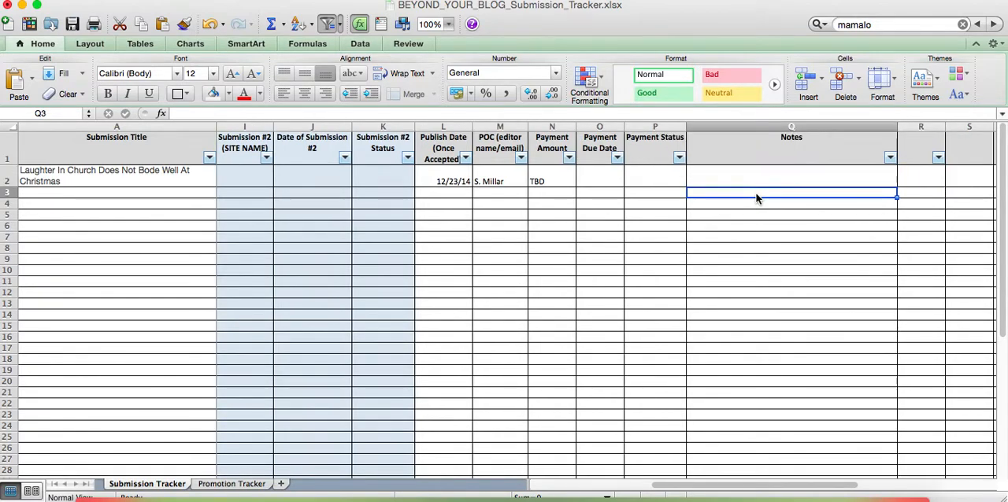
pyautogui.press('Left')
pyautogui.press('Left')
pyautogui.press('Left')
pyautogui.press('Left')
pyautogui.press('Left')
pyautogui.press('Left')
pyautogui.press('Left')
pyautogui.press('Left')
pyautogui.press('Left')
pyautogui.press('Left')
pyautogui.press('Left')
pyautogui.press('Left')
pyautogui.press('Left')
pyautogui.press('Left')
pyautogui.press('Left')
pyautogui.press('Left')
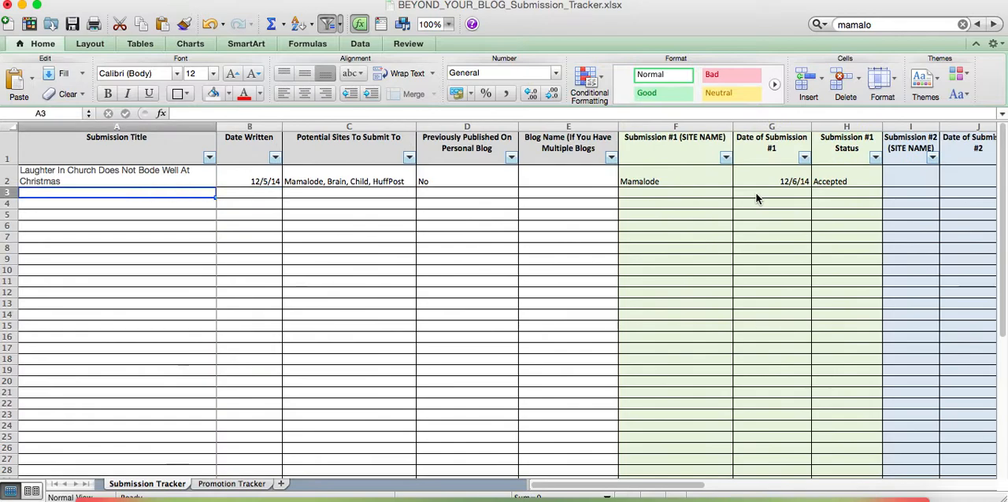
# Switch to the Promotion Tracker sheet and enter 12/23/14 as the publish date for the submission in row 3
pyautogui.click(235, 489)
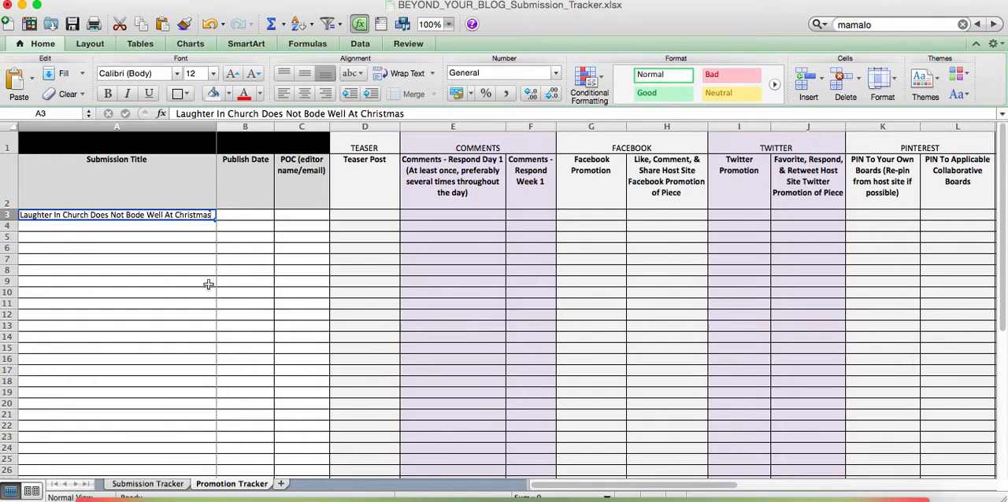
pyautogui.click(248, 214)
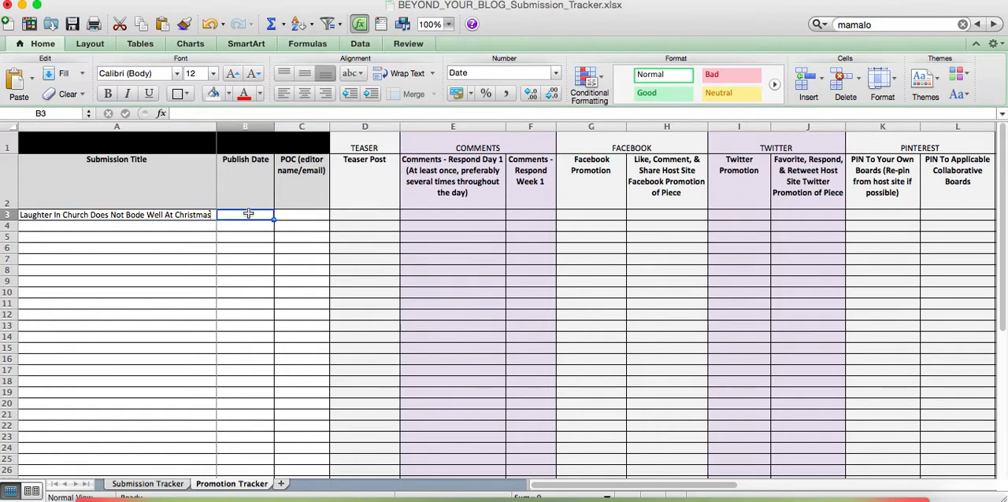
pyautogui.write('12/23/14')
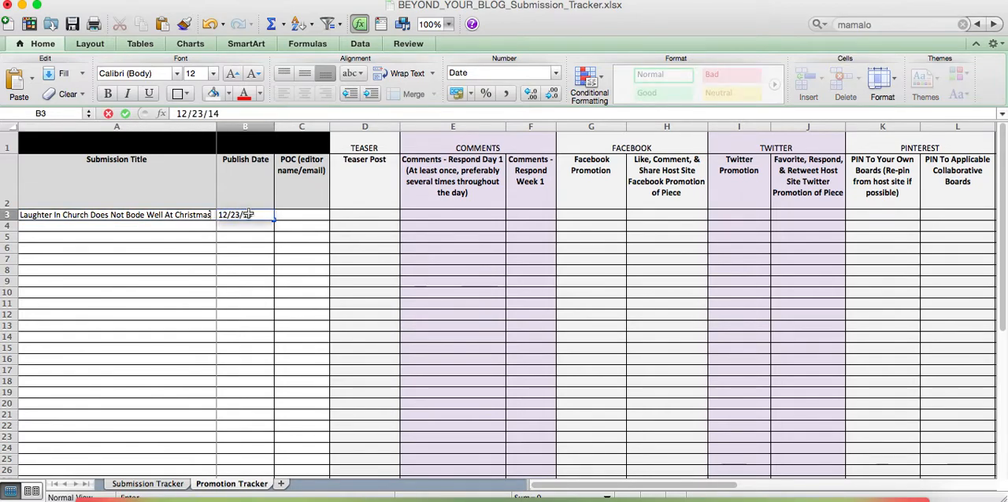
pyautogui.press('Tab')
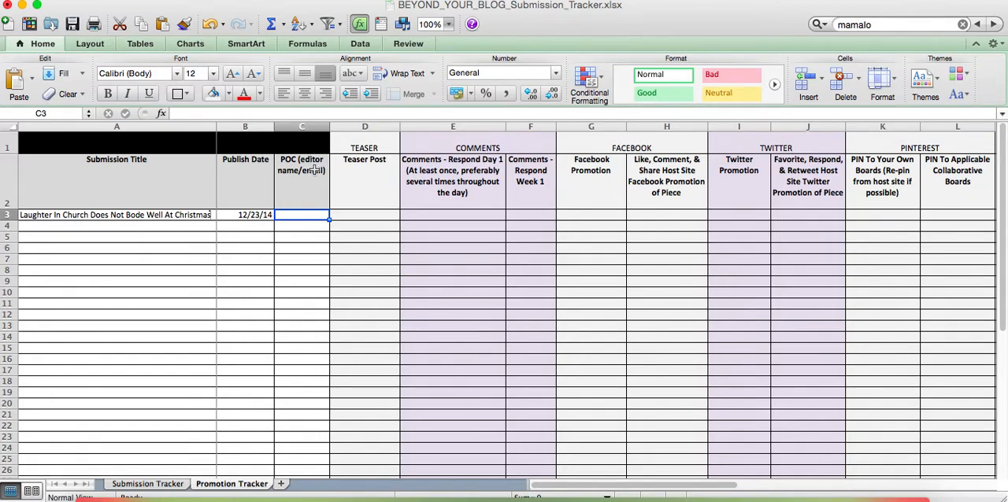
# Try to mark the Teaser Post cell in row 3 with an X
pyautogui.click(357, 213)
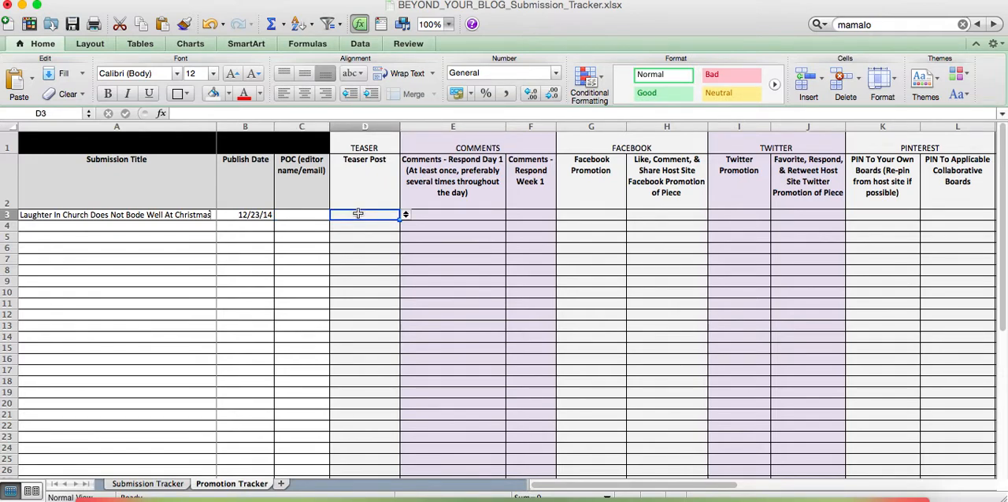
pyautogui.write('X')
pyautogui.press('Return')
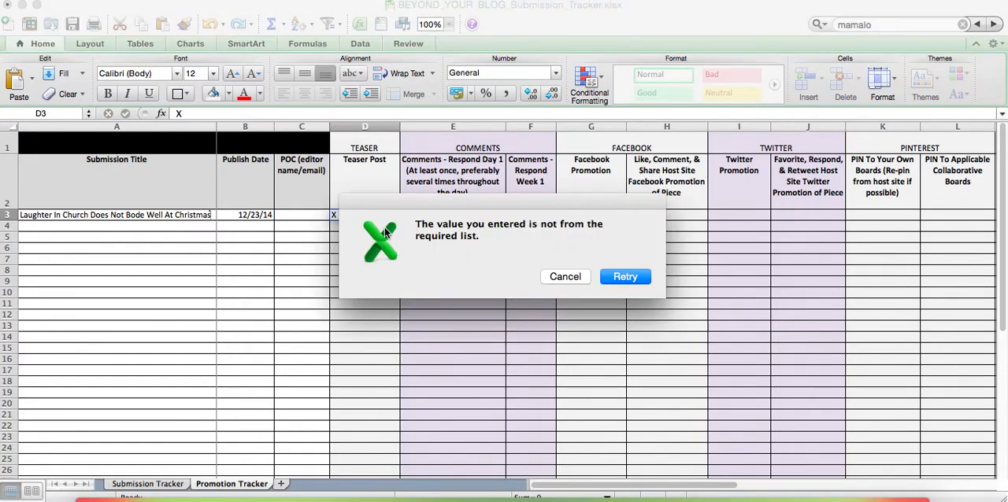
pyautogui.click(564, 275)
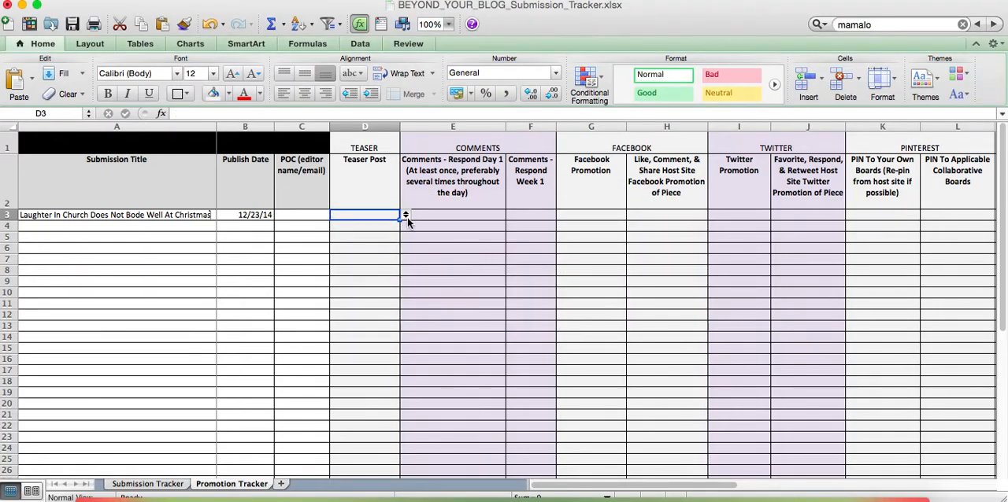
# Set the Teaser Post status in row 3 to Complete and change it to Pending
pyautogui.click(407, 215)
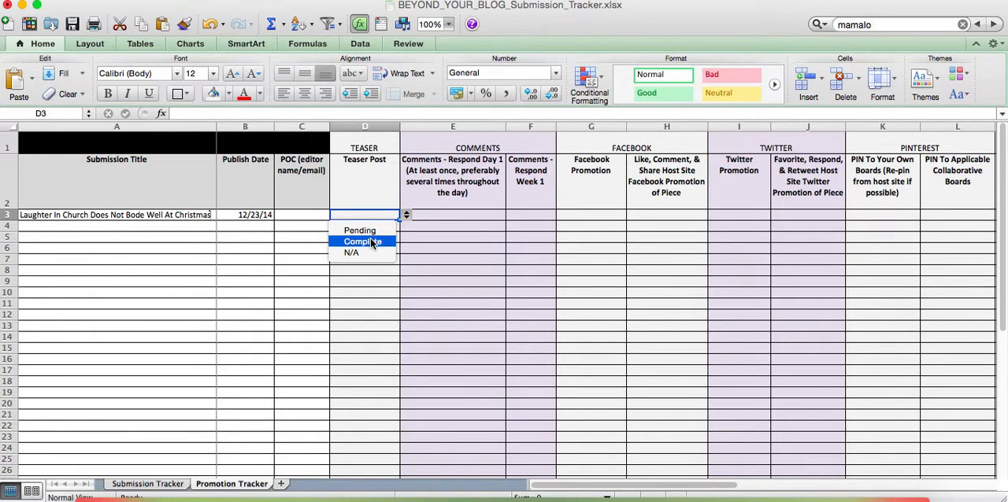
pyautogui.click(371, 241)
pyautogui.click(405, 215)
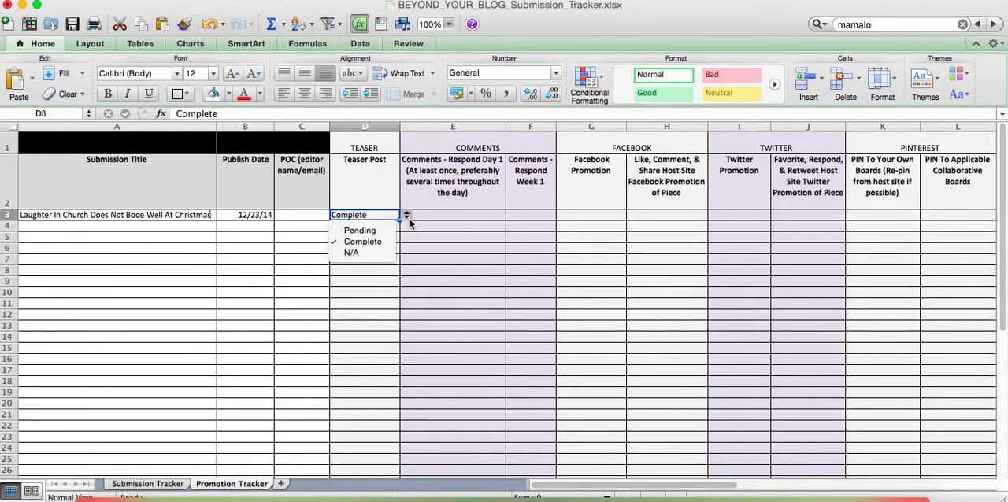
pyautogui.click(374, 230)
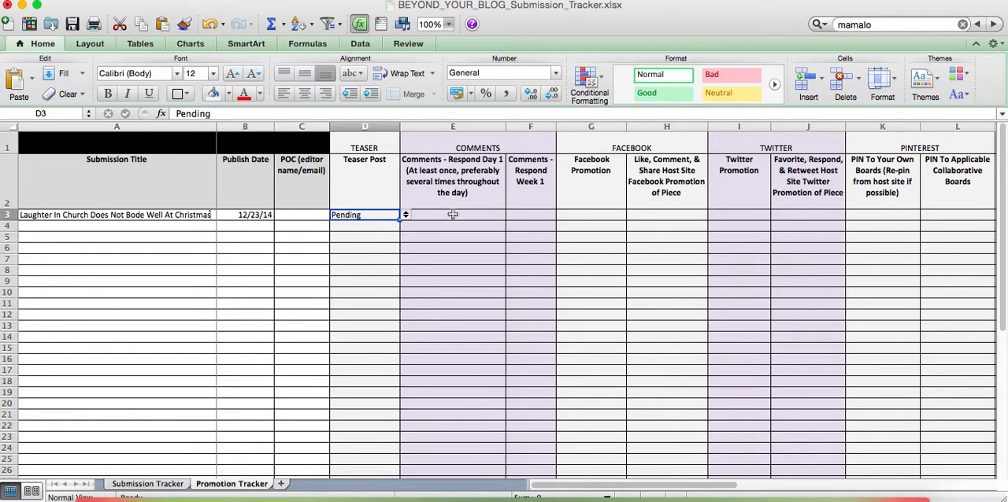
# Set both comment-response statuses in row 3, Day 1 and Week 1, to Pending
pyautogui.click(486, 143)
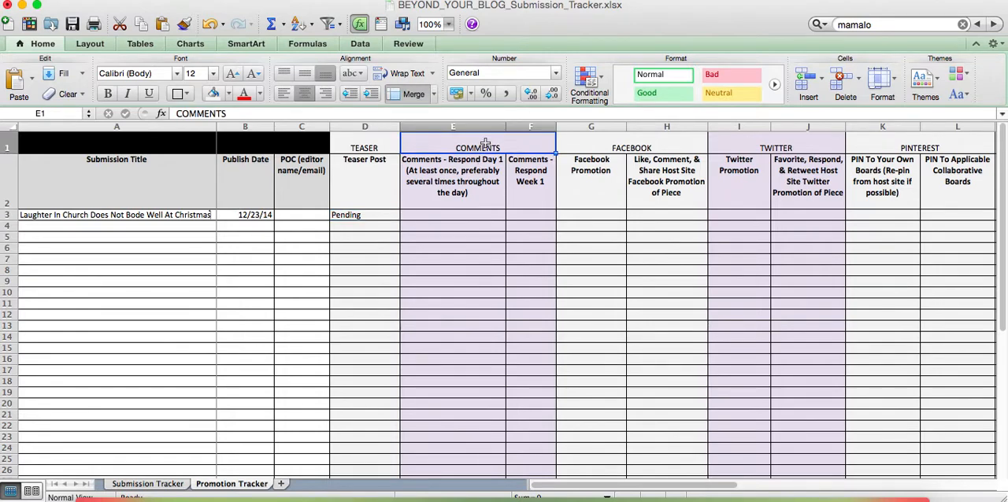
pyautogui.click(472, 215)
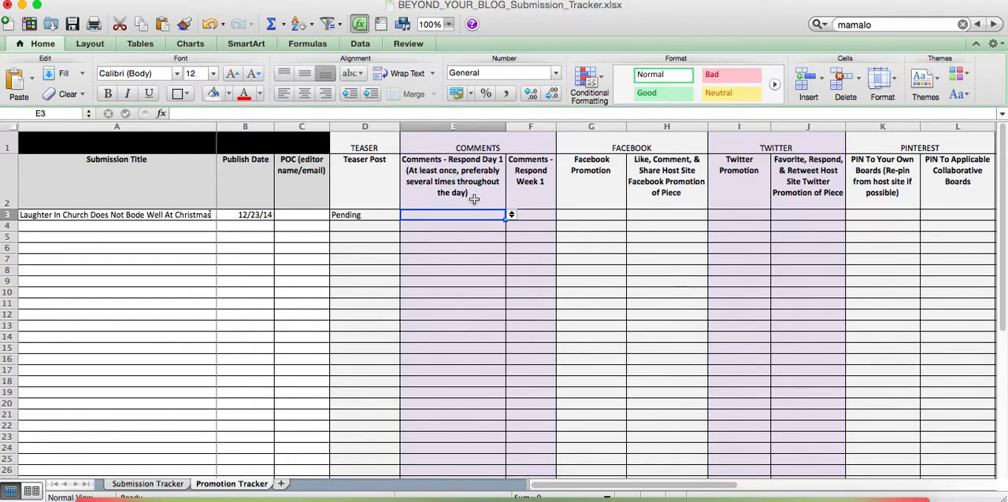
pyautogui.click(526, 215)
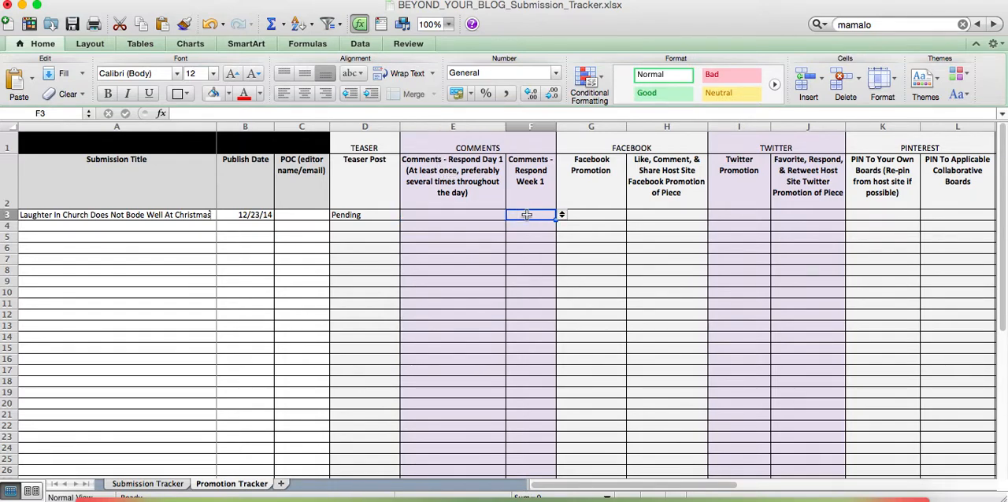
pyautogui.click(499, 213)
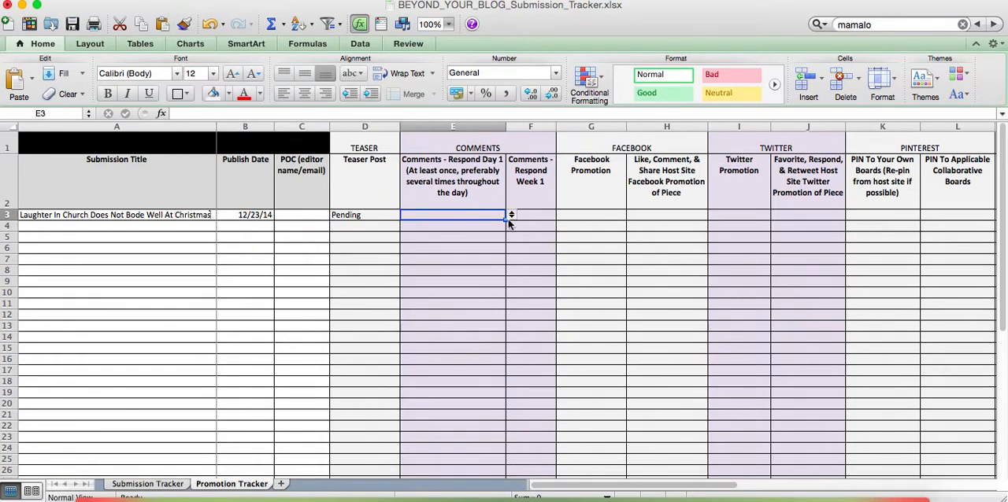
pyautogui.click(512, 216)
pyautogui.click(467, 231)
pyautogui.click(533, 217)
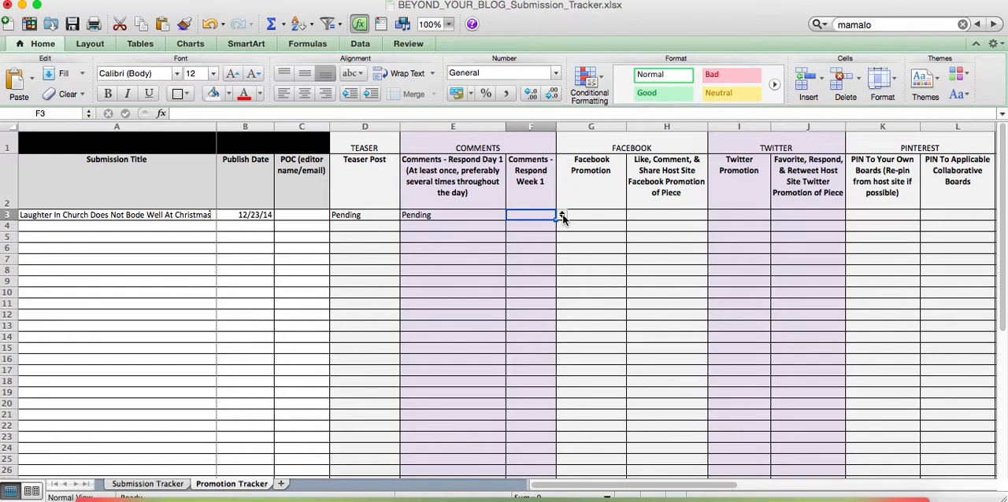
pyautogui.click(561, 215)
pyautogui.click(532, 227)
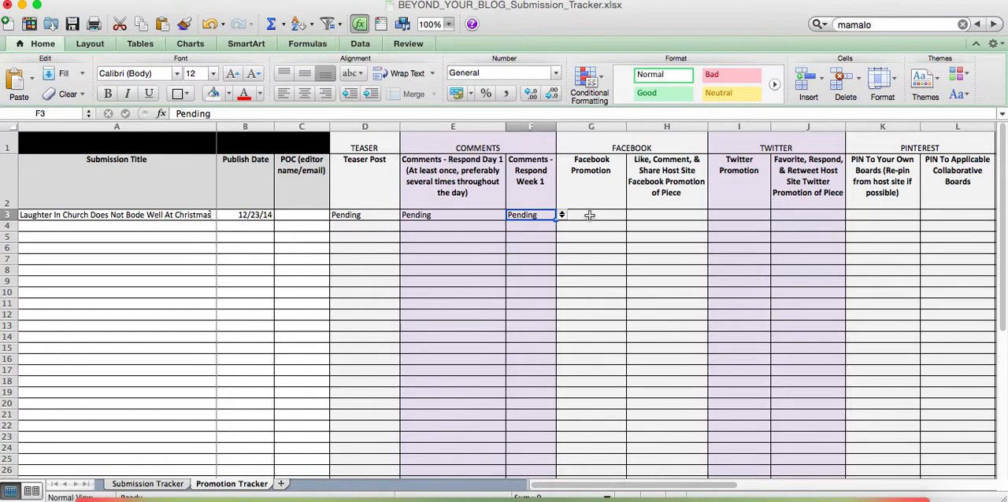
# Set the Facebook Promotion and the host site Facebook like, comment and share statuses in row 3 to Pending
pyautogui.click(603, 217)
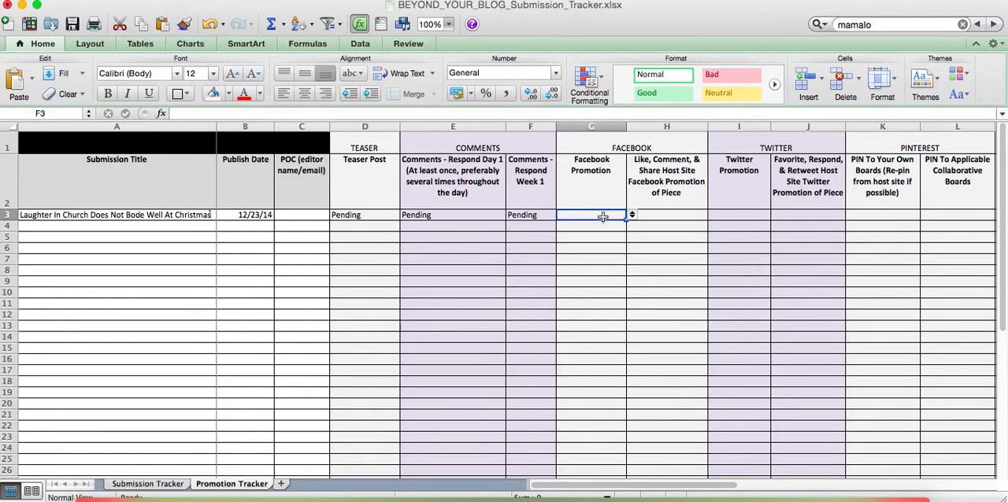
pyautogui.click(631, 216)
pyautogui.click(583, 225)
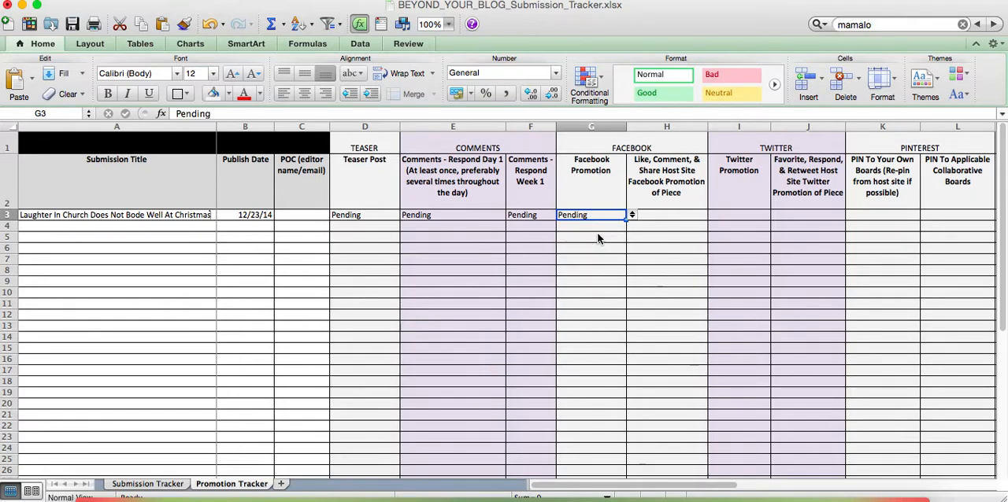
pyautogui.click(666, 213)
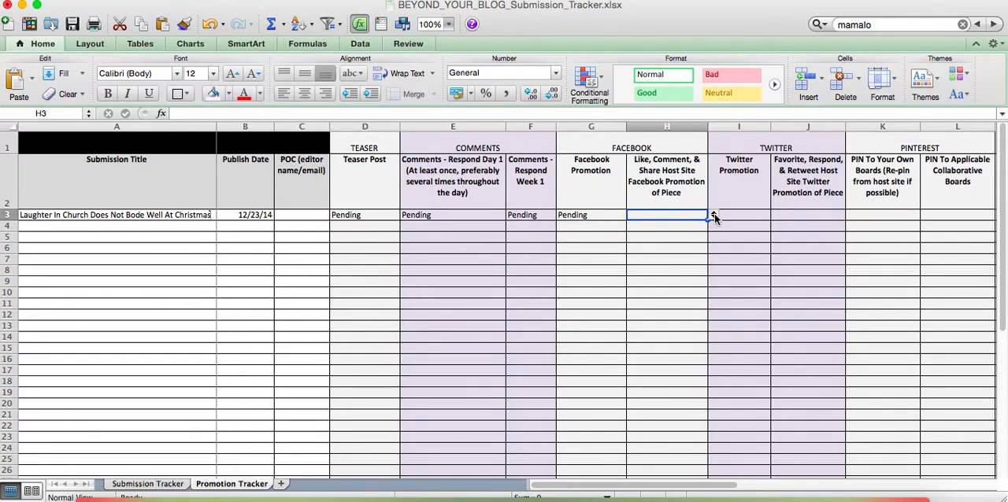
pyautogui.click(623, 151)
pyautogui.click(653, 189)
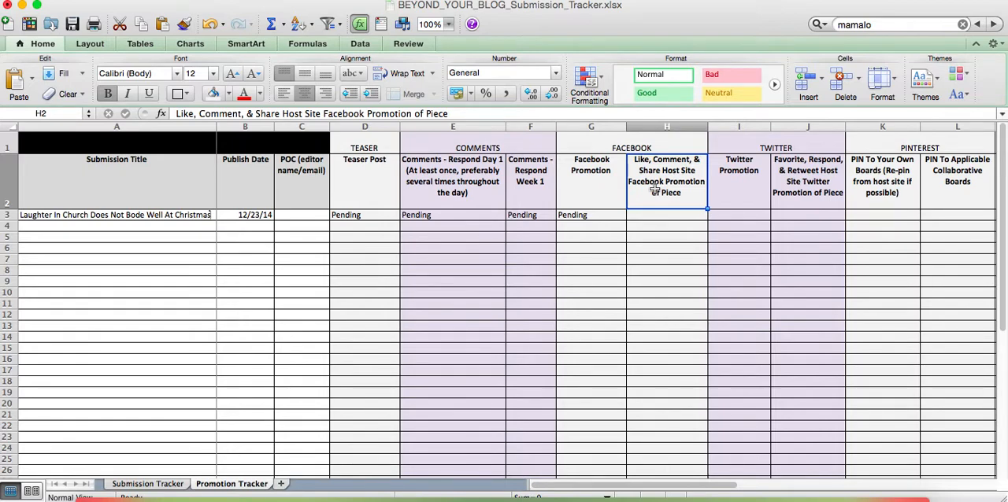
pyautogui.click(685, 215)
pyautogui.click(714, 217)
pyautogui.press('Down')
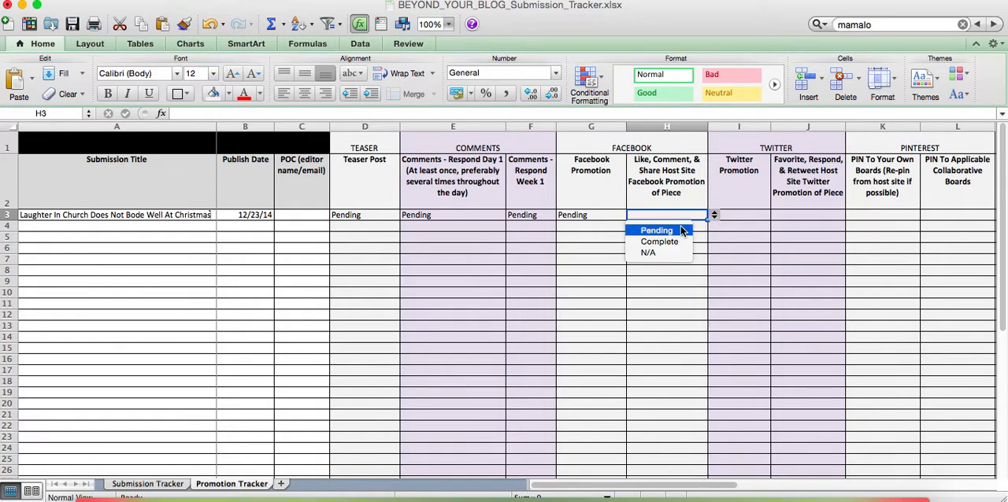
pyautogui.press('Return')
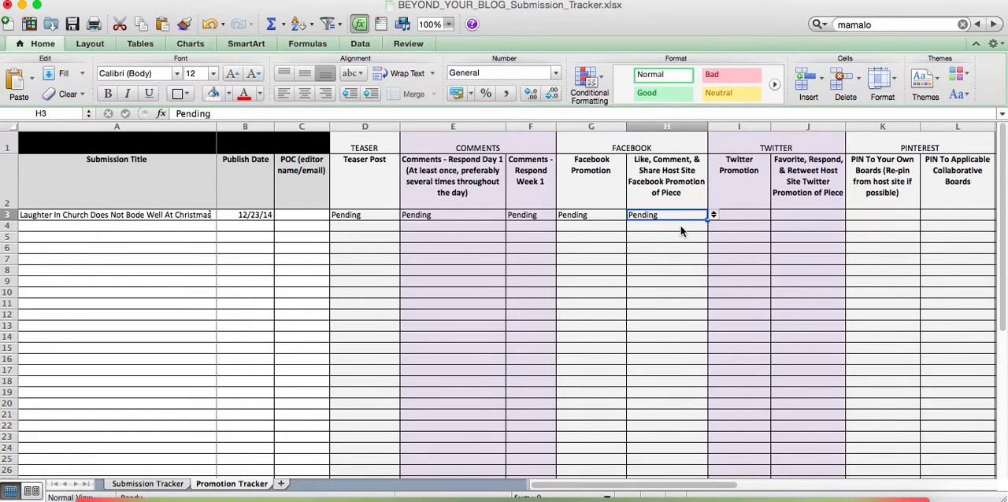
# Set the Twitter Promotion and the host site favorite, respond and retweet statuses in row 3 to Pending
pyautogui.click(742, 214)
pyautogui.click(776, 216)
pyautogui.press('Down')
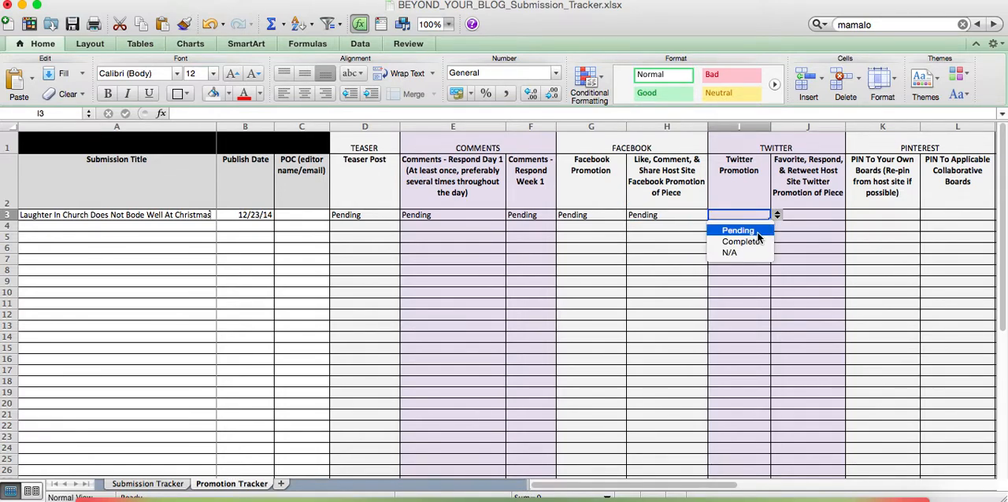
pyautogui.press('Return')
pyautogui.click(811, 215)
pyautogui.click(850, 216)
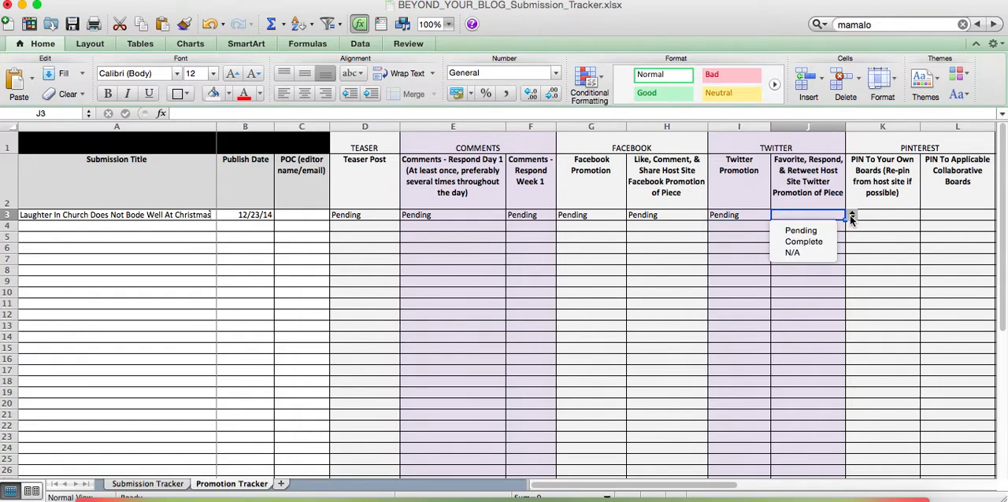
pyautogui.click(817, 231)
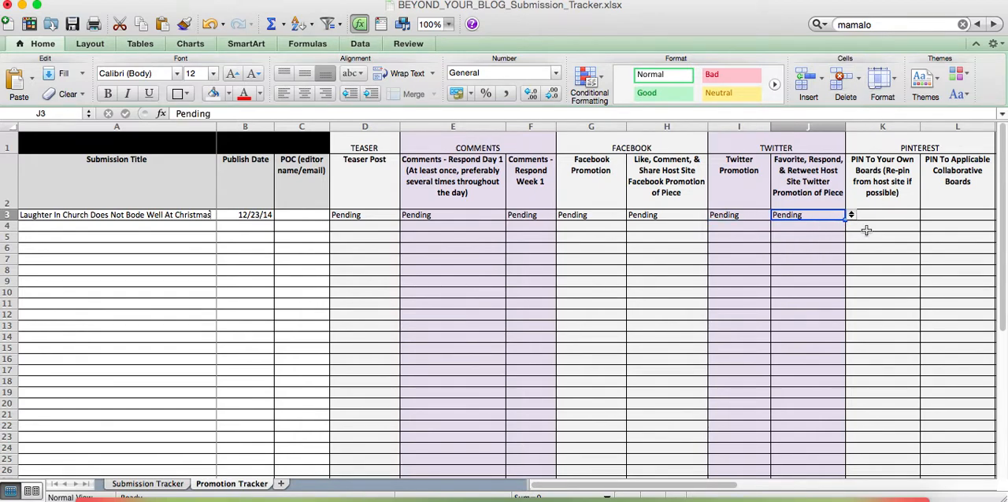
# Set both Pinterest statuses in row 3, own boards and applicable collaborative boards, to Pending
pyautogui.hscroll(1, 865, 230)
pyautogui.hscroll(2, 866, 230)
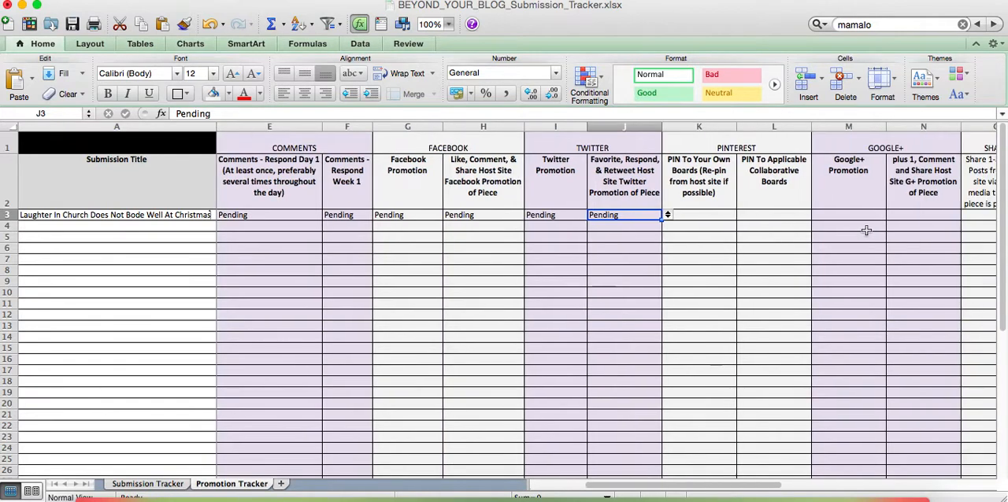
pyautogui.click(699, 215)
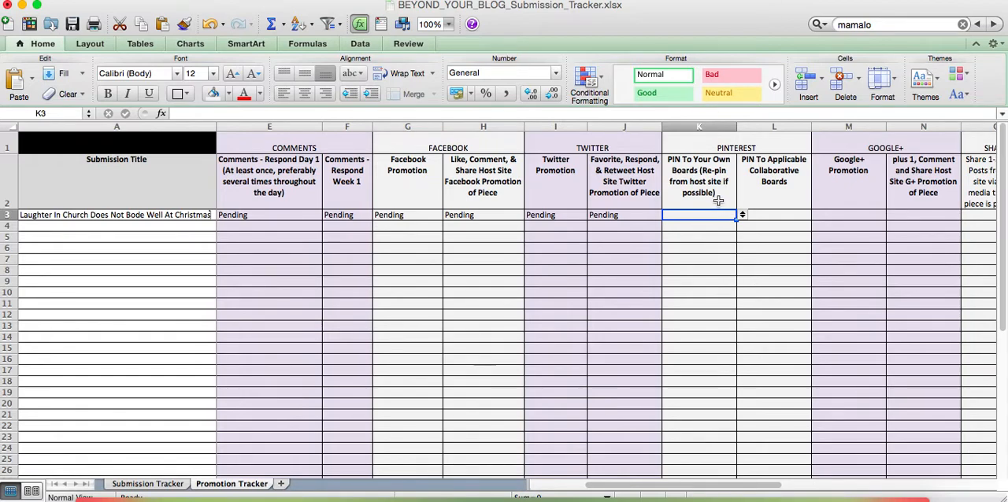
pyautogui.click(742, 215)
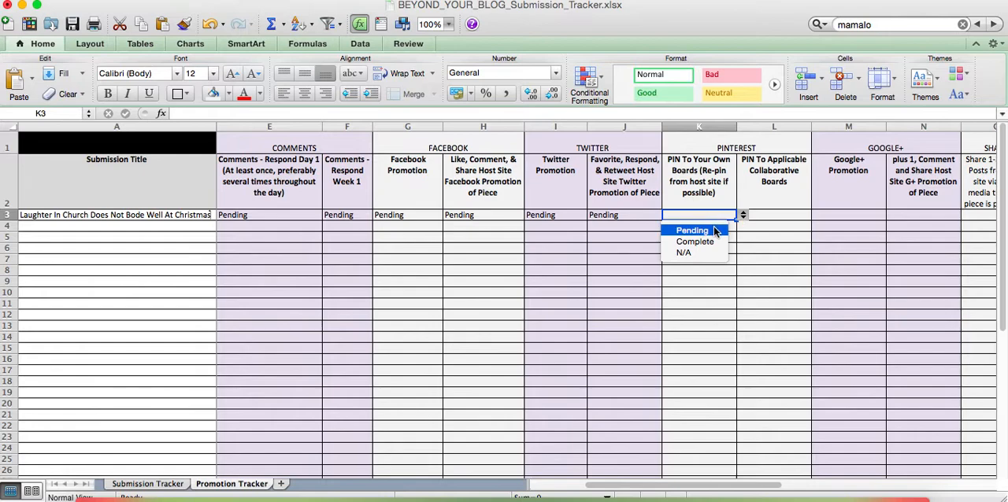
pyautogui.click(714, 230)
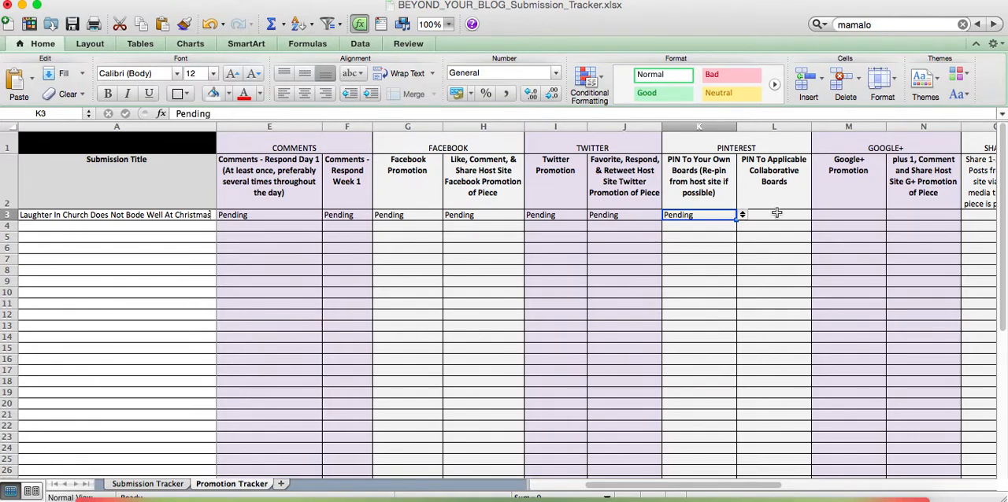
pyautogui.click(777, 215)
pyautogui.click(816, 218)
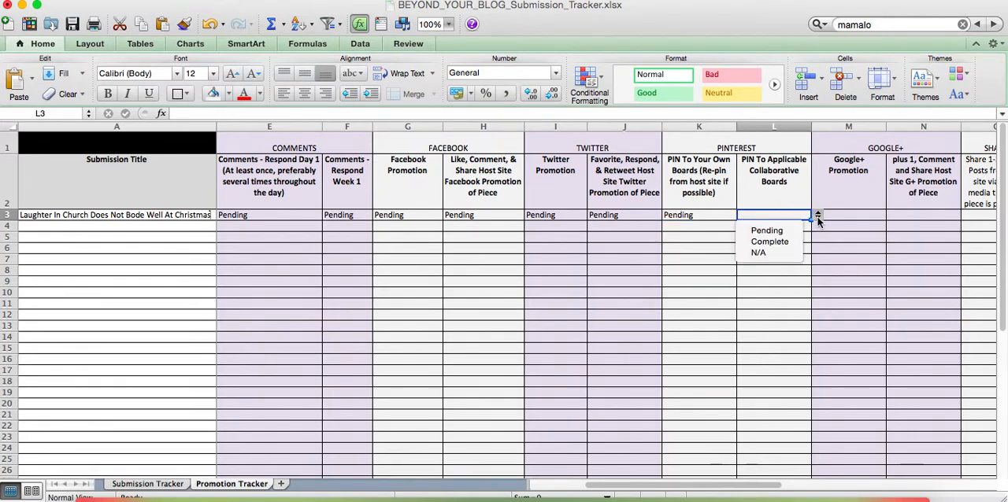
pyautogui.click(787, 228)
# Set the Google+ Promotion and the host site G+ plus 1, comment and share statuses in row 3 to Pending
pyautogui.hscroll(2, 801, 253)
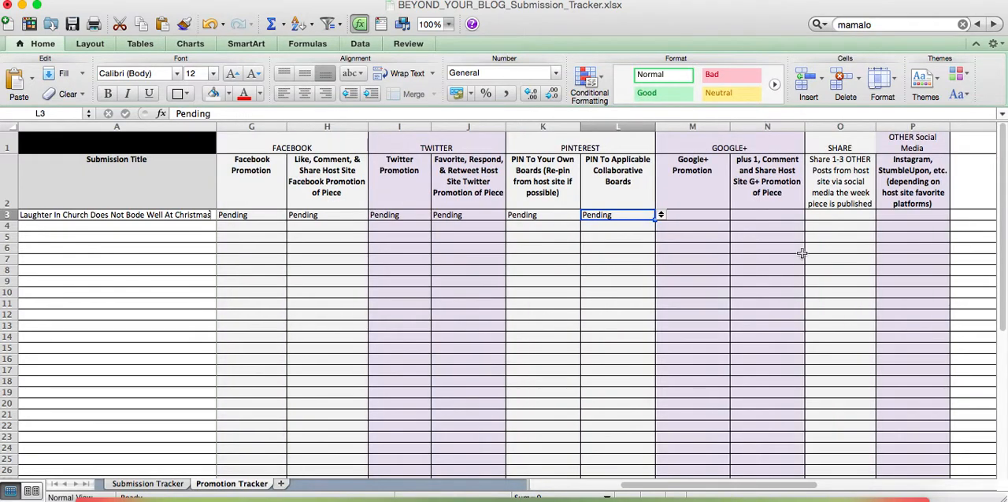
pyautogui.hscroll(2, 801, 253)
pyautogui.click(569, 214)
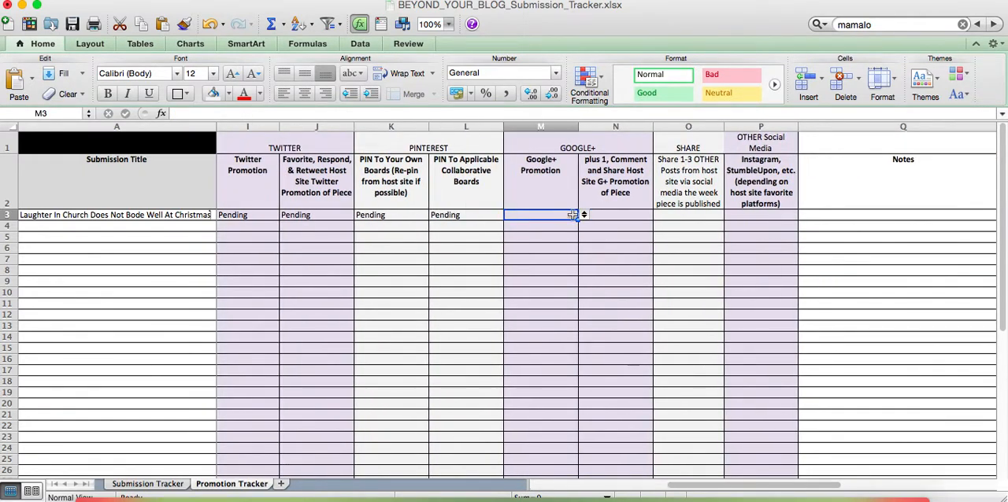
pyautogui.click(584, 216)
pyautogui.click(543, 227)
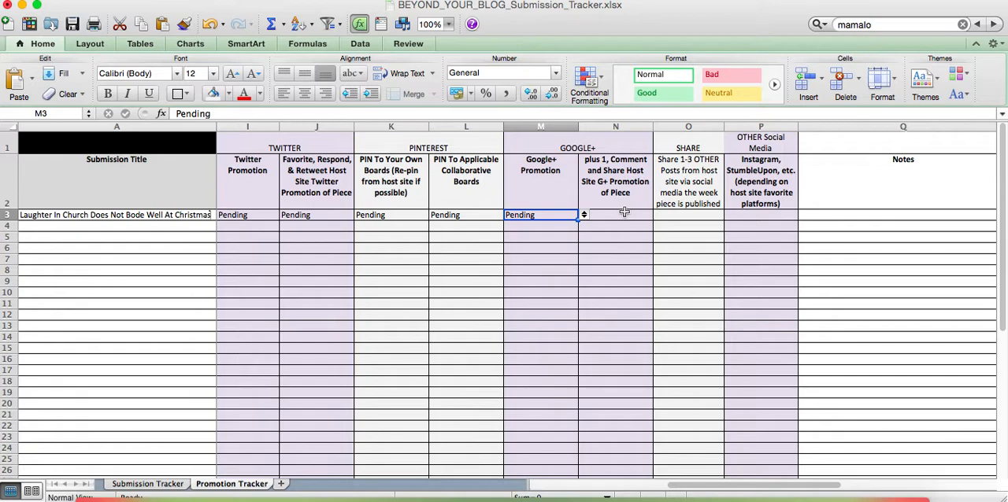
pyautogui.click(624, 212)
pyautogui.click(659, 216)
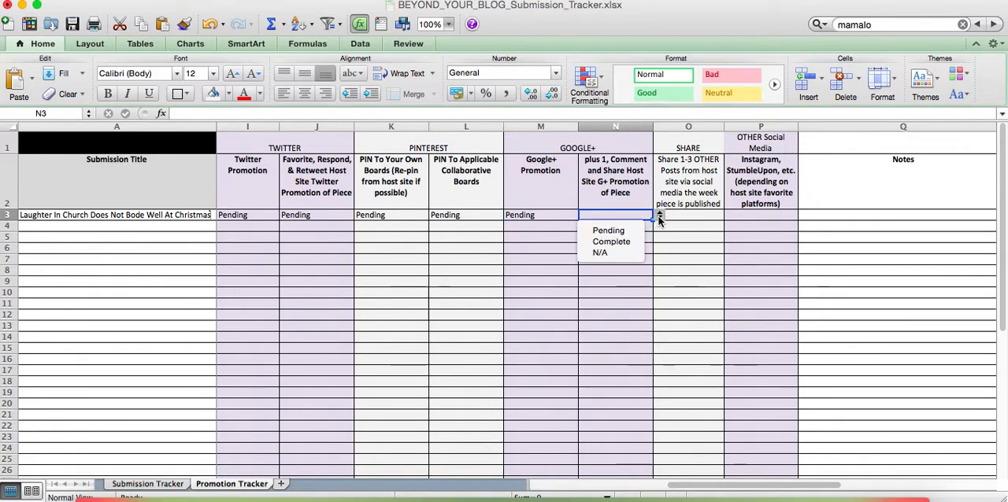
pyautogui.click(620, 231)
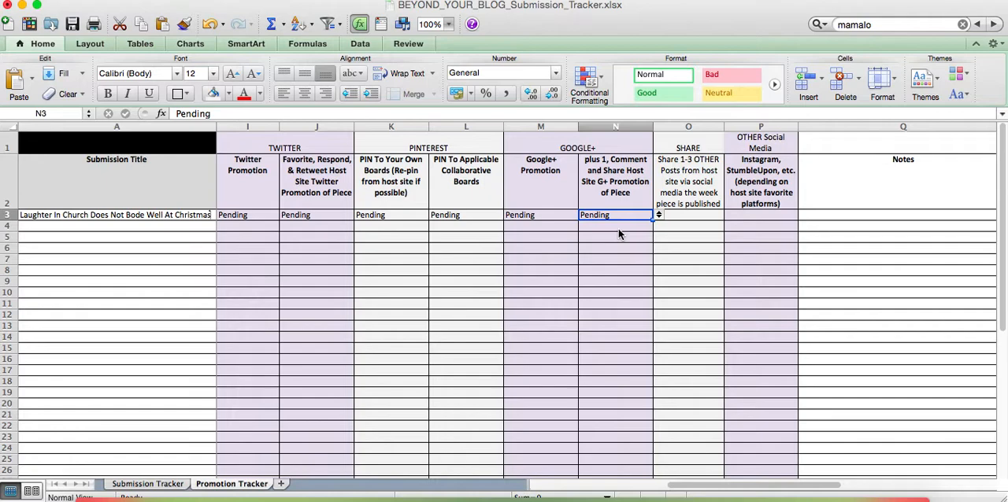
# Enter Pending in row 3 for sharing 1-3 other host site posts during the publication week
pyautogui.click(683, 216)
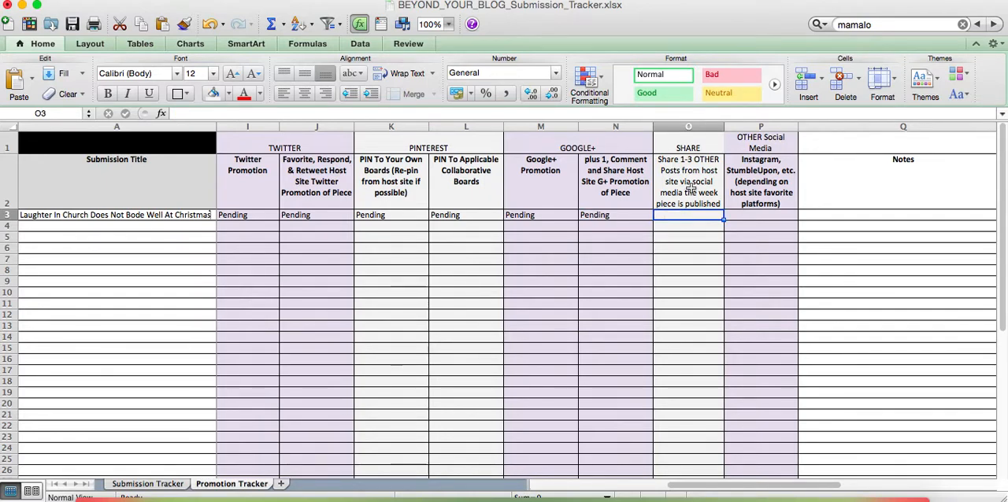
pyautogui.write('Pending')
pyautogui.click(726, 226)
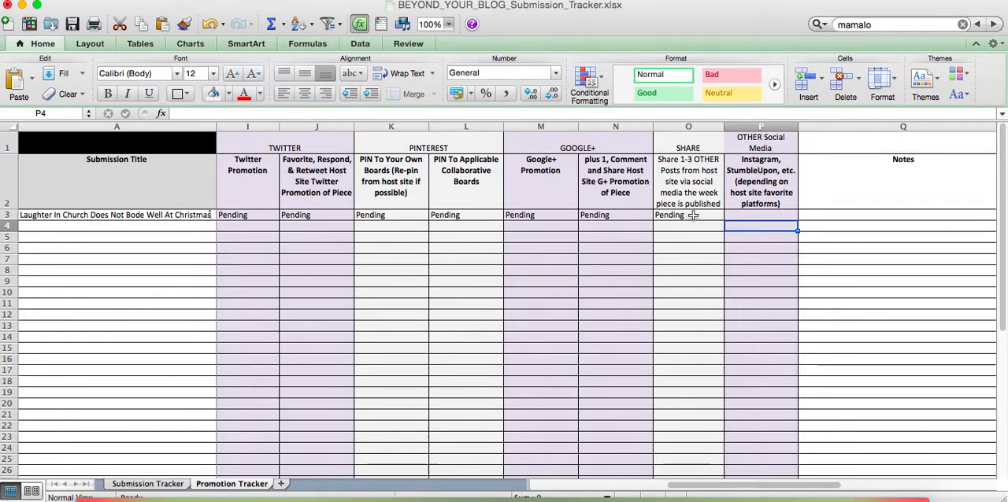
# Enter "email directly to friend and family" as the row 3 entry under Other Social Media
pyautogui.hscroll(-10, 692, 215)
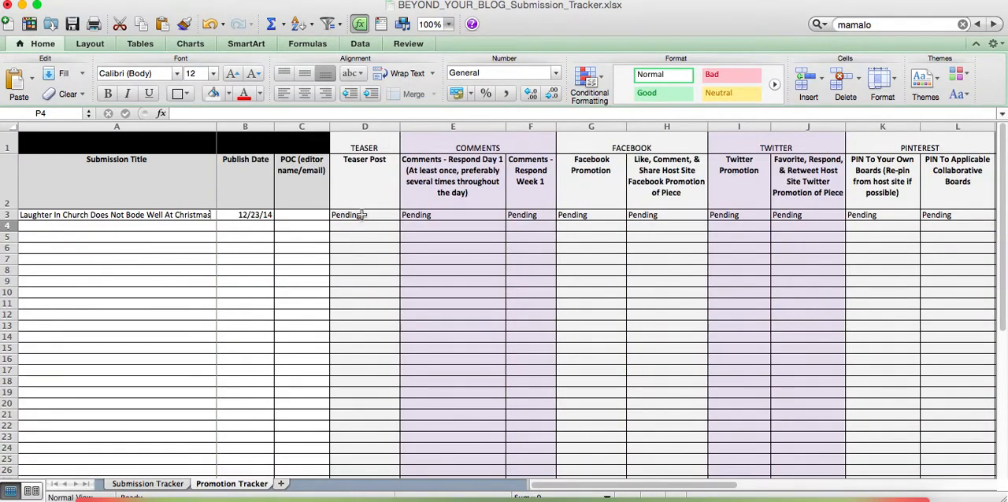
pyautogui.click(367, 166)
pyautogui.hscroll(8, 431, 198)
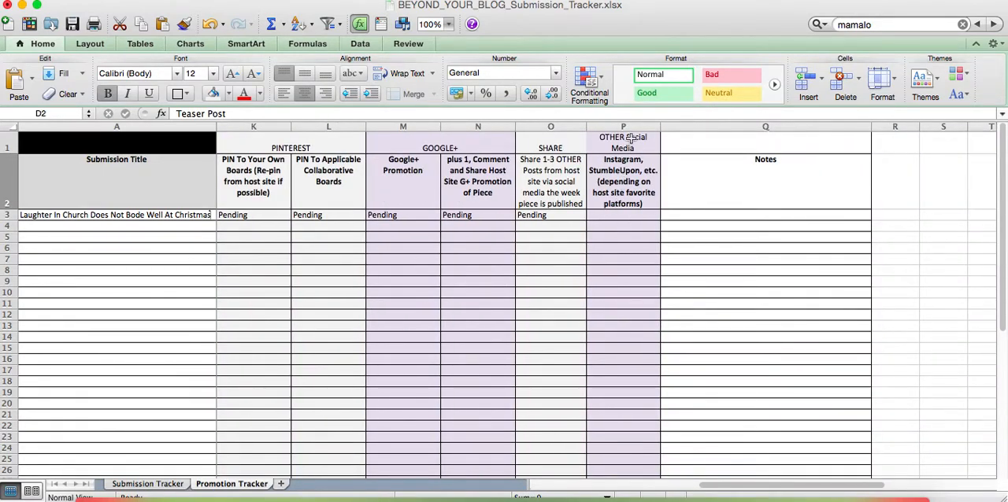
pyautogui.click(623, 186)
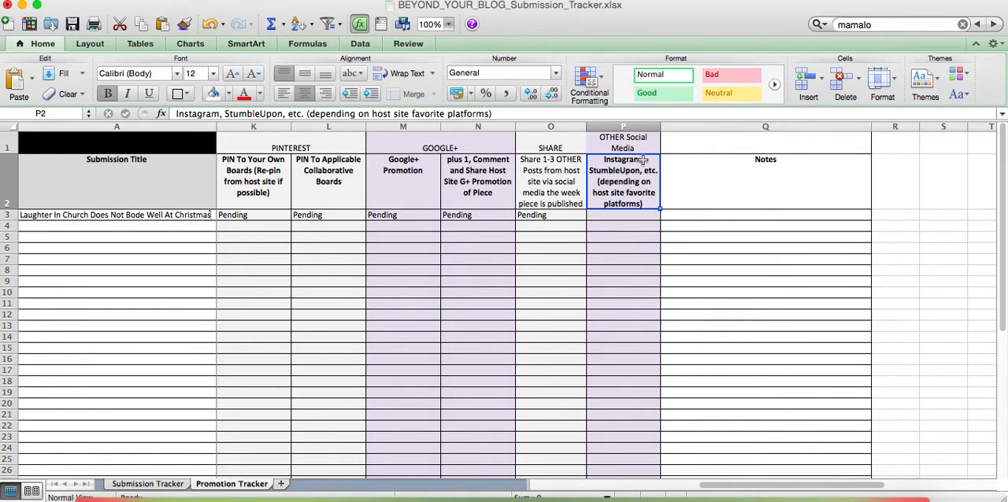
pyautogui.click(609, 216)
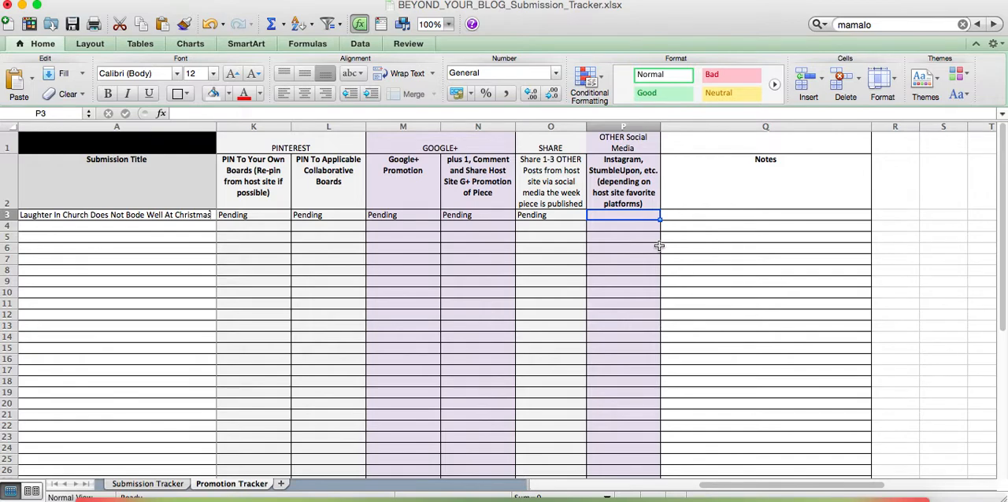
pyautogui.write('email')
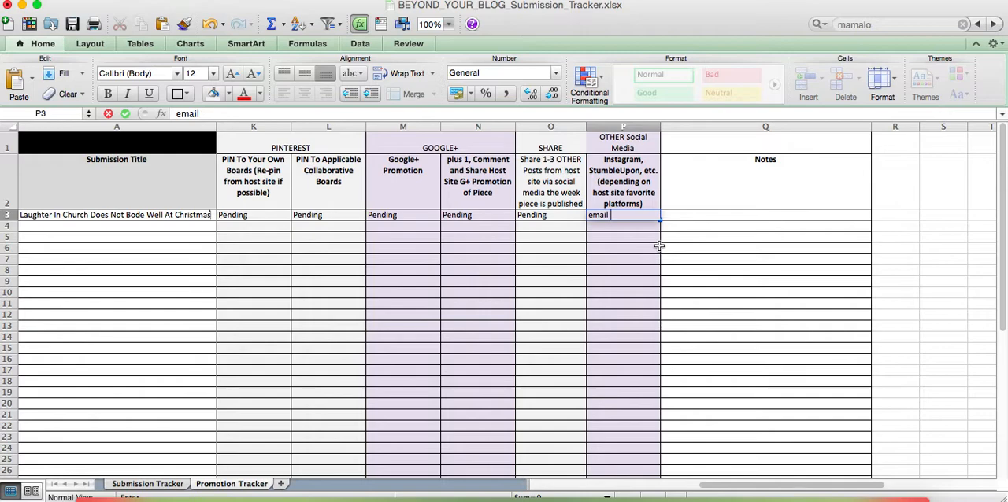
pyautogui.write(' directly to friend and family')
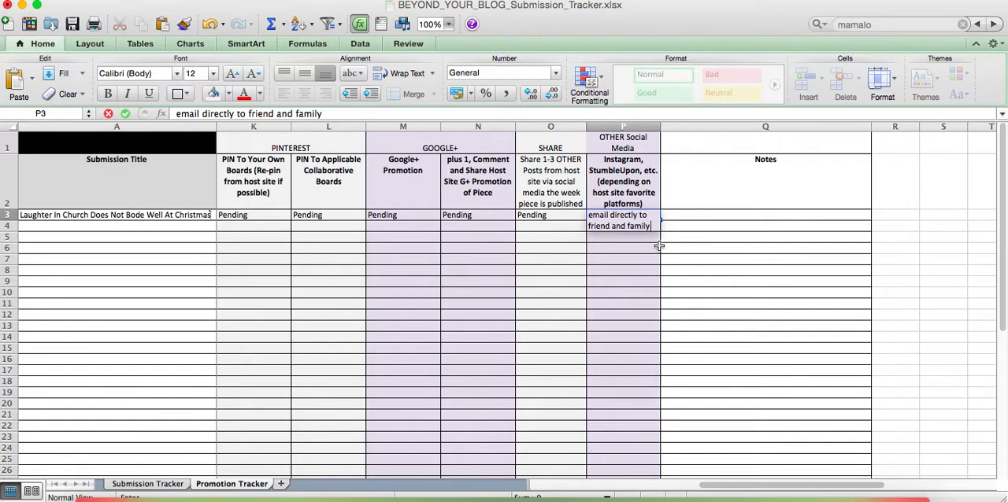
pyautogui.click(662, 323)
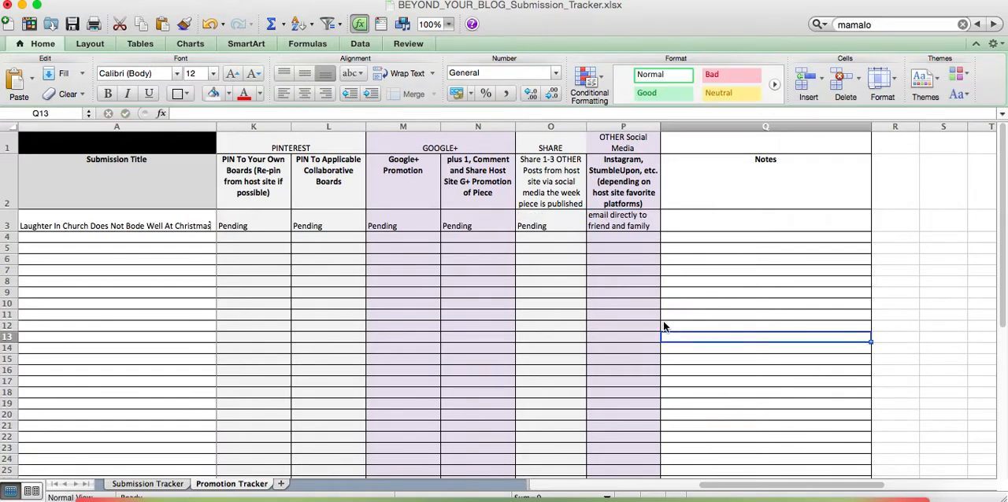
# Review the Submission Tracker sheet, and the publish date and Teaser Post status in row 3 of the Promotion Tracker
pyautogui.click(143, 487)
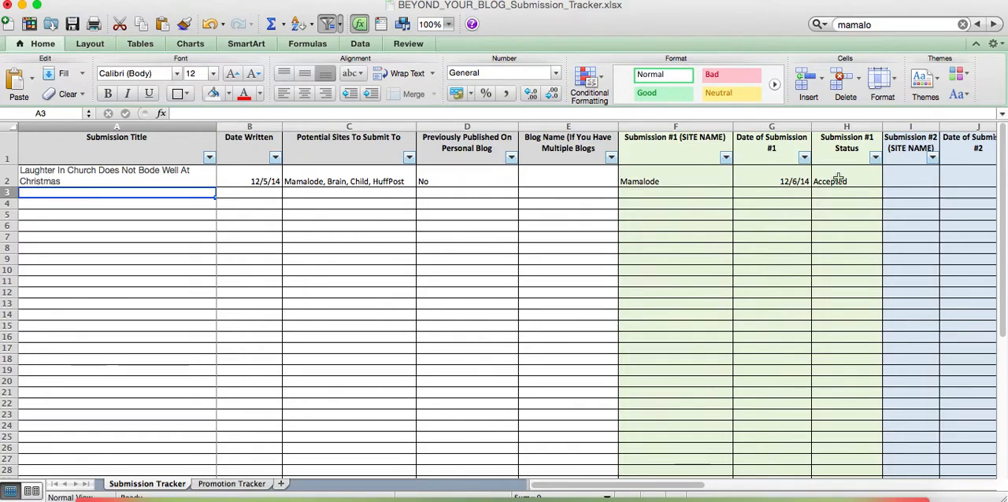
pyautogui.click(228, 487)
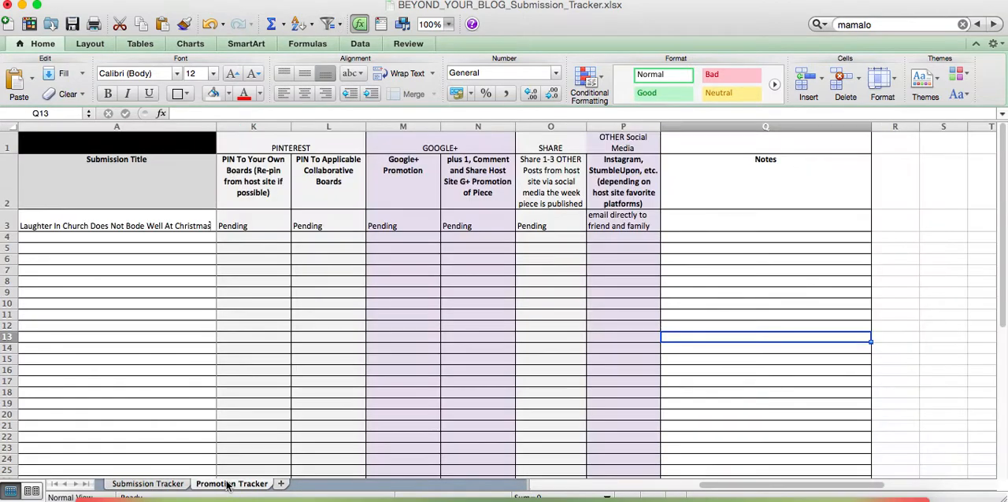
pyautogui.hscroll(-10, 236, 253)
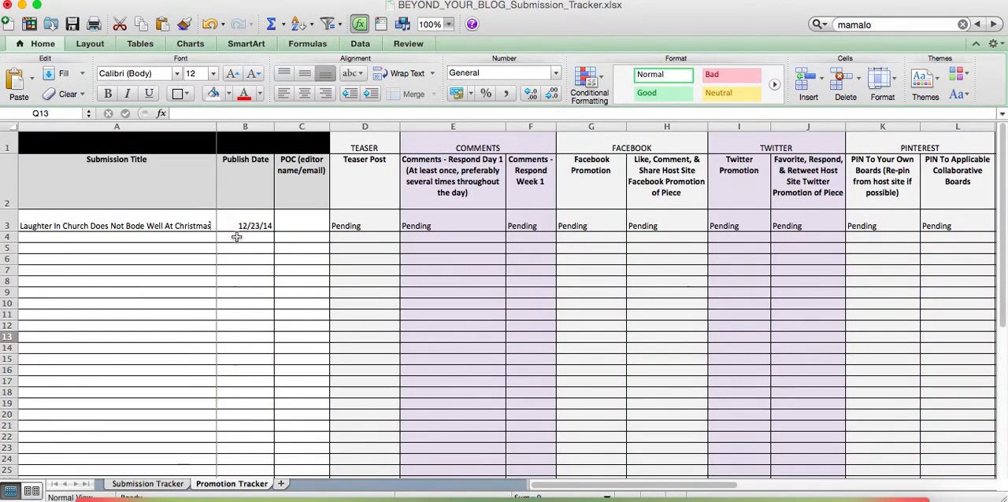
pyautogui.click(237, 223)
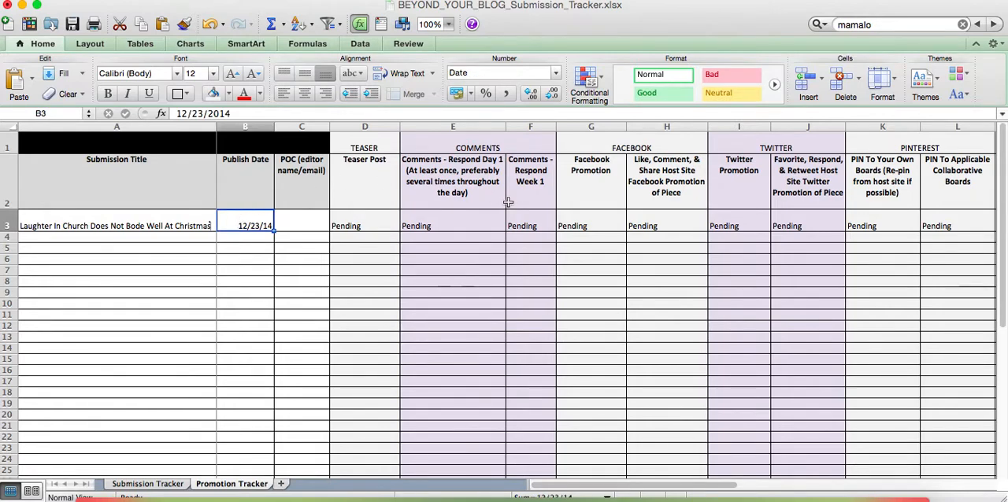
pyautogui.click(363, 172)
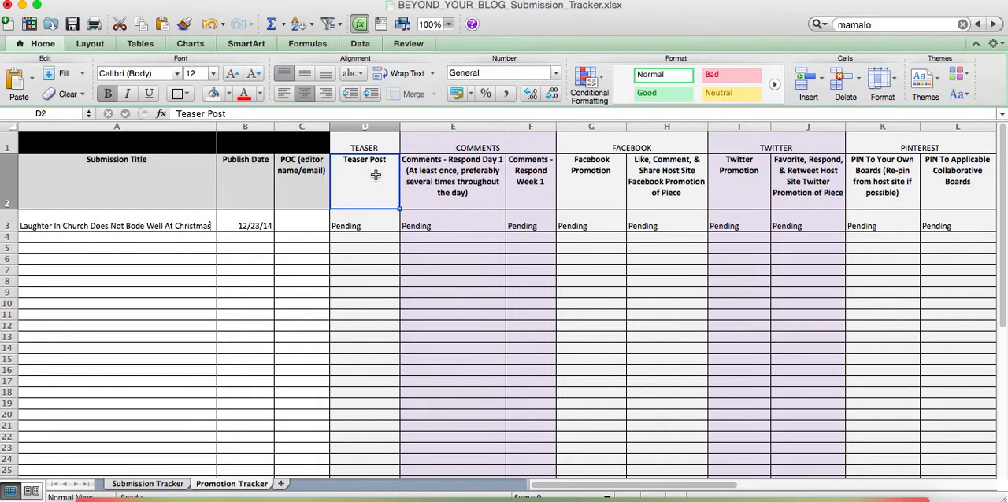
pyautogui.click(359, 226)
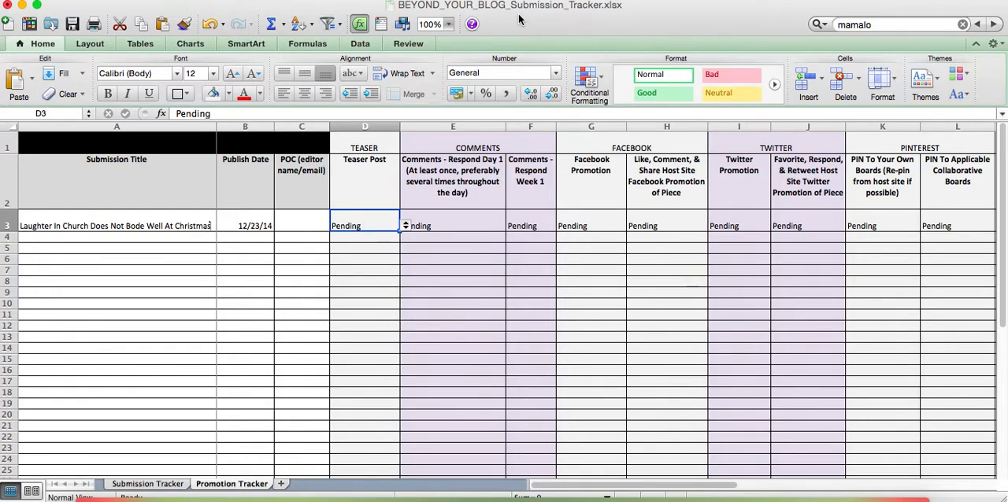
# Switch to the WEEKLY.xlsx workbook and examine the Tuesday 12/23 Mamalode task on the Week 52 sheet
pyautogui.moveTo(526, 21); pyautogui.dragTo(526, 48)
pyautogui.click(475, 8)
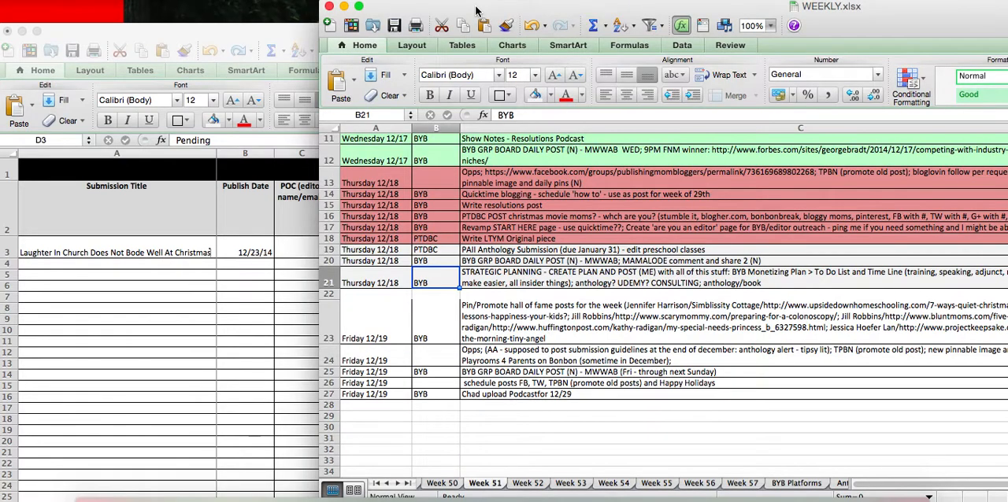
pyautogui.moveTo(475, 8); pyautogui.dragTo(245, 8)
pyautogui.click(308, 486)
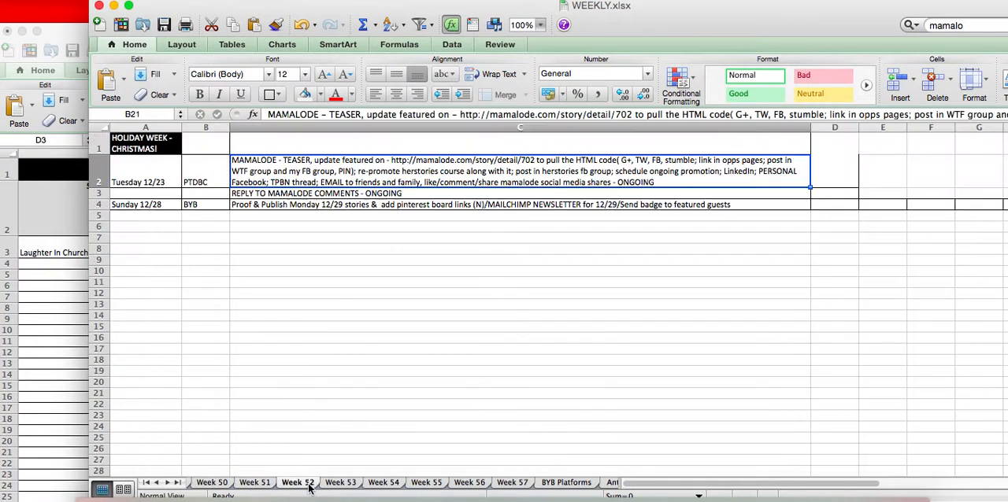
pyautogui.click(146, 183)
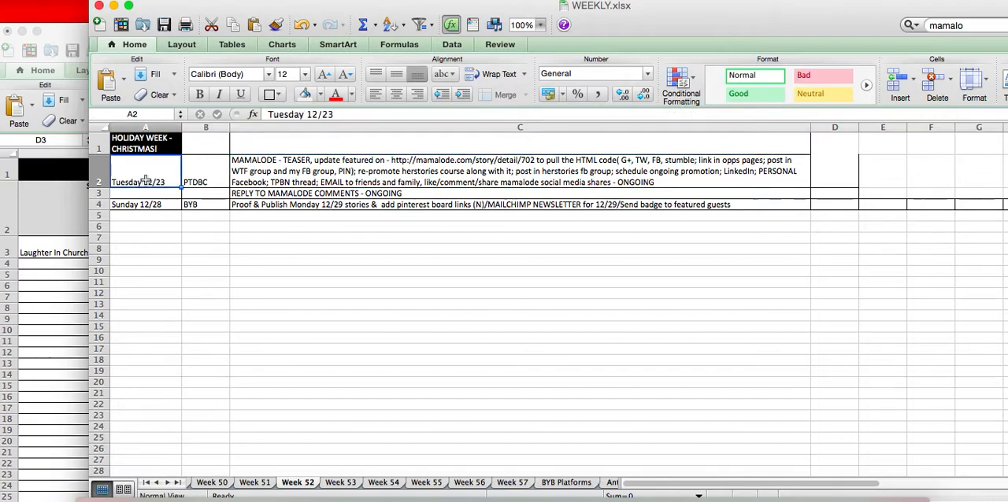
pyautogui.click(310, 161)
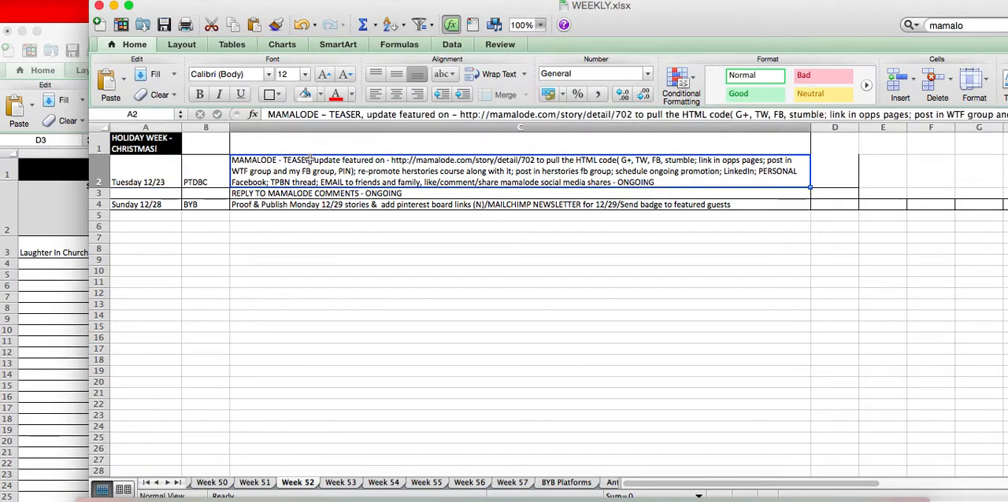
# Insert a blank row above the Tuesday 12/23 task on the Week 52 sheet and give it a white fill
pyautogui.click(94, 175)
pyautogui.rightClick(94, 175)
pyautogui.click(128, 247)
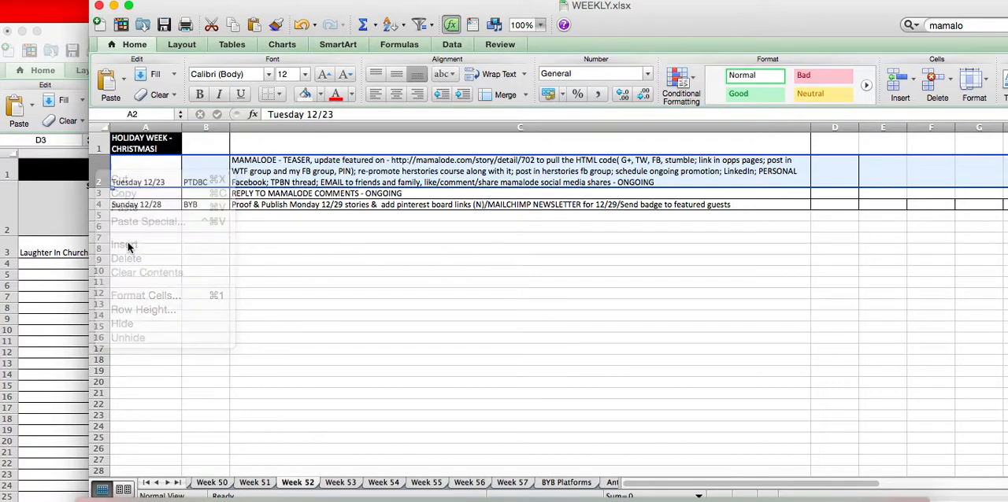
pyautogui.click(321, 94)
pyautogui.click(300, 123)
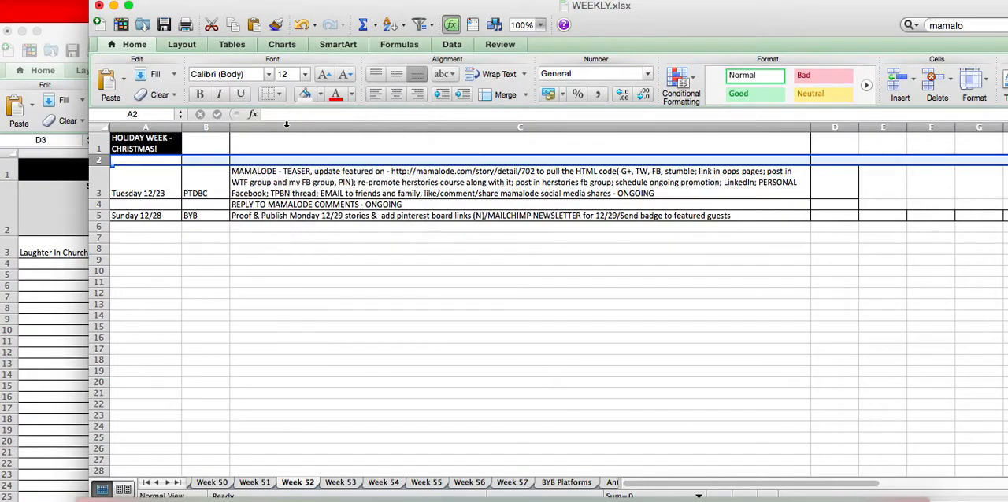
# Enter Monday 12/22 as the date in the new row 2 and make its text black
pyautogui.click(143, 163)
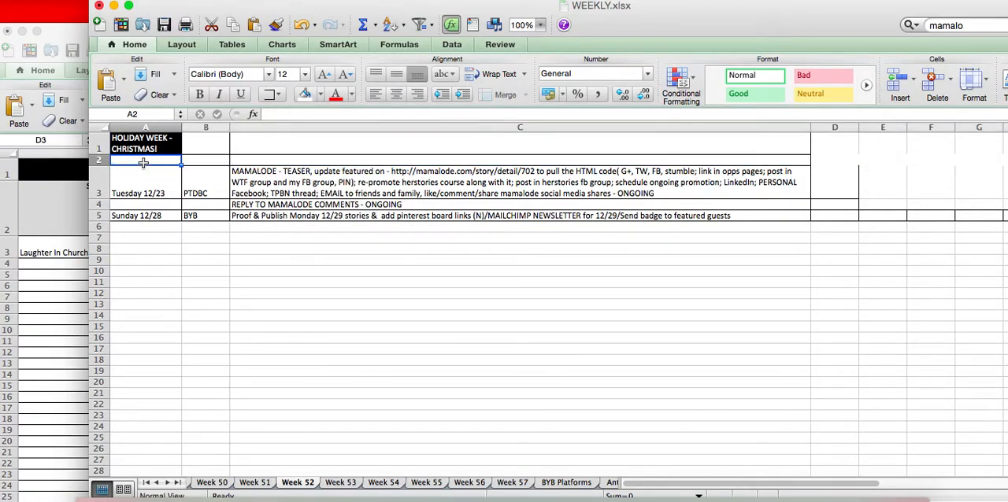
pyautogui.write('Monday')
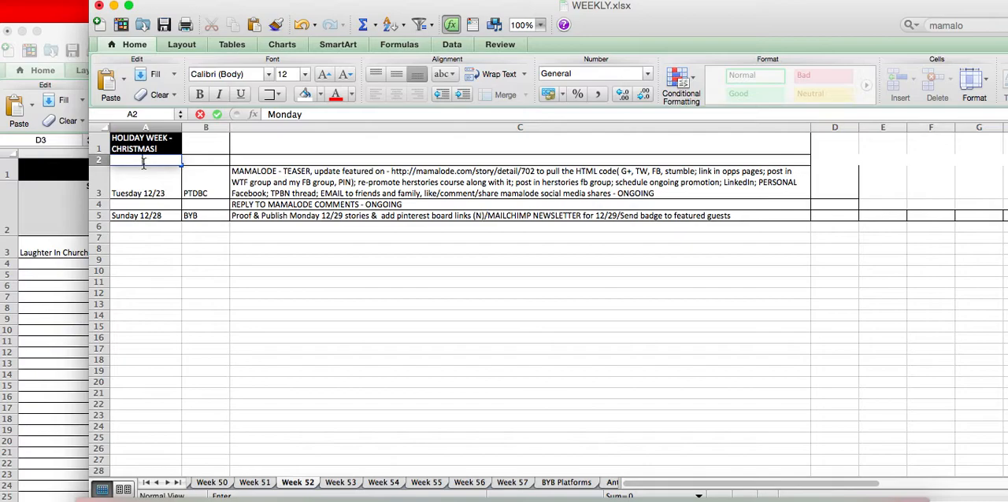
pyautogui.click(352, 94)
pyautogui.click(338, 116)
pyautogui.moveTo(163, 162); pyautogui.dragTo(41, 155)
pyautogui.click(336, 95)
pyautogui.doubleClick(169, 161)
pyautogui.click(169, 162)
pyautogui.write('2')
pyautogui.press('Tab')
pyautogui.press('Tab')
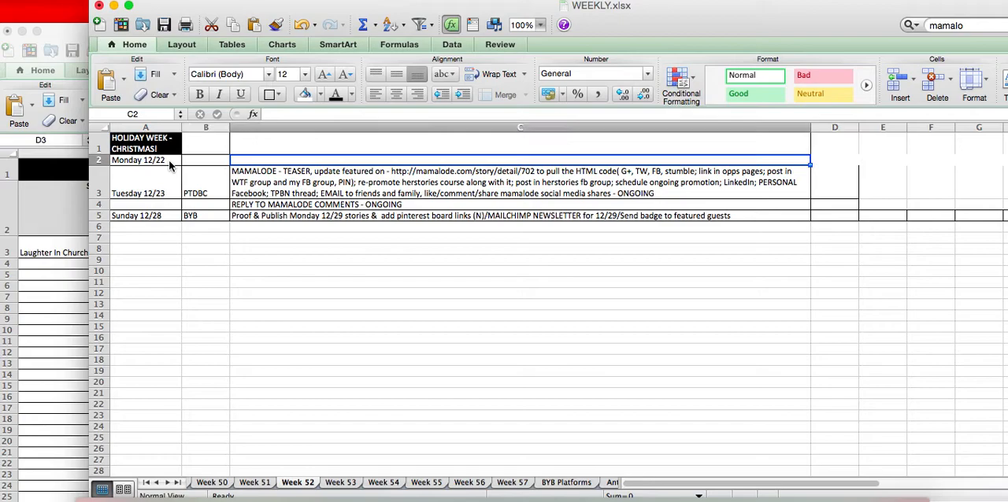
# Enter "Mamalode teaser post" as the task for Monday 12/22 in column C of the Week 52 sheet
pyautogui.write('Mamalode')
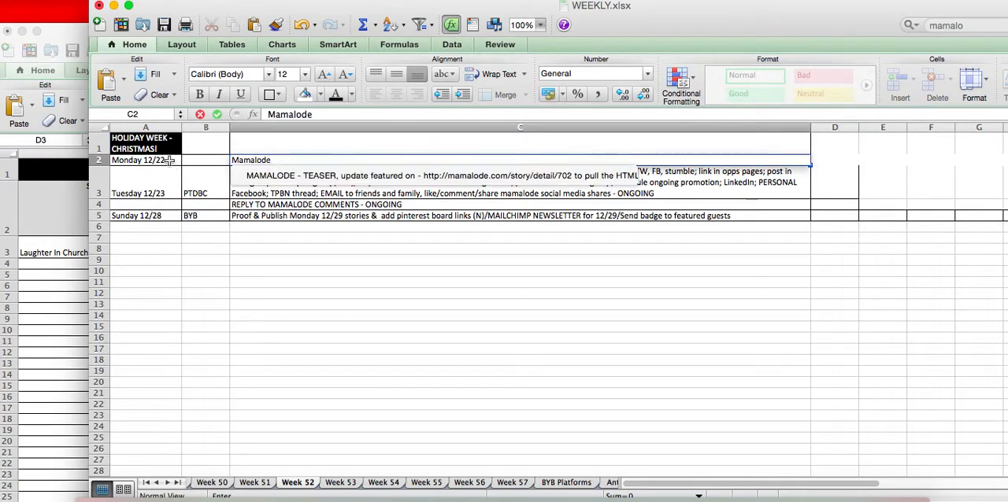
pyautogui.write(' teaser')
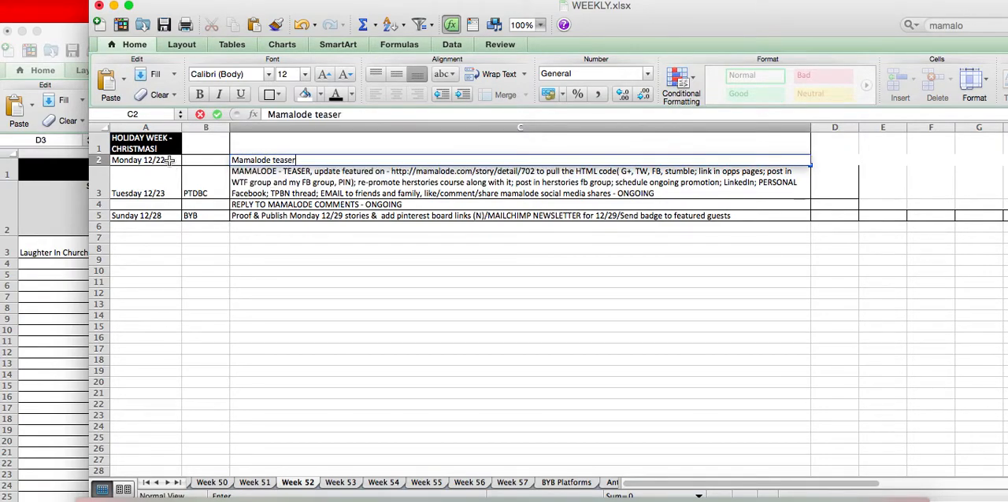
pyautogui.write(' post')
# Switch to BEYOND_YOUR_BLOG_Submission_Tracker.xlsx to check the Promotion Tracker's row 3 statuses, and return to WEEKLY.xlsx
pyautogui.click(62, 316)
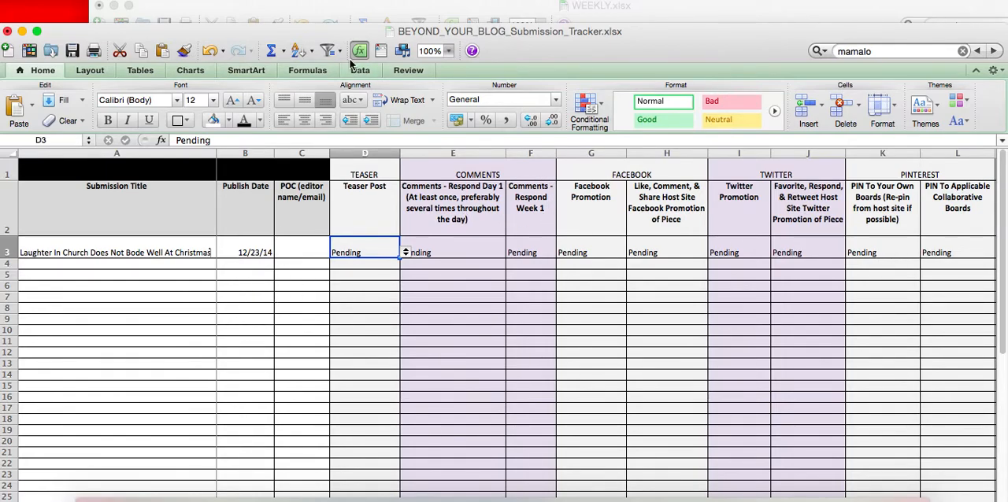
pyautogui.moveTo(344, 35); pyautogui.dragTo(344, 5)
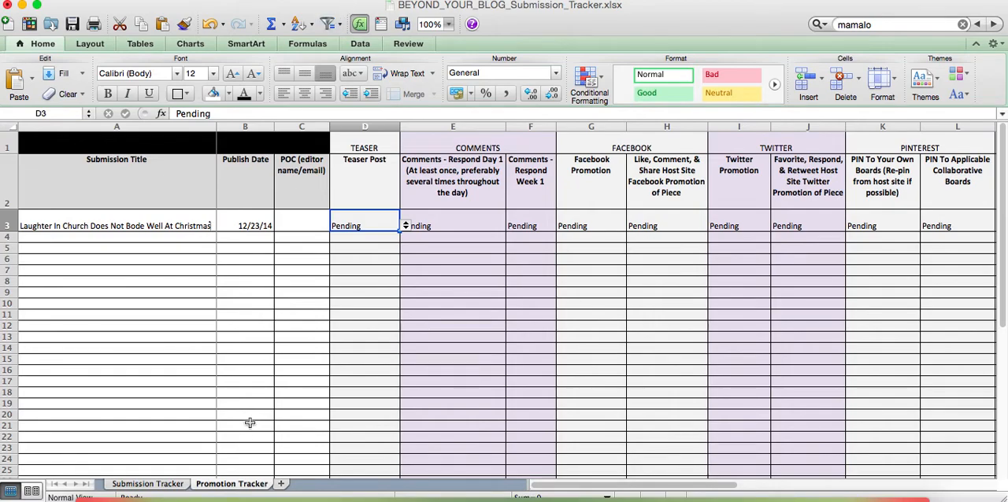
pyautogui.moveTo(339, 10); pyautogui.dragTo(338, 41)
pyautogui.click(327, 9)
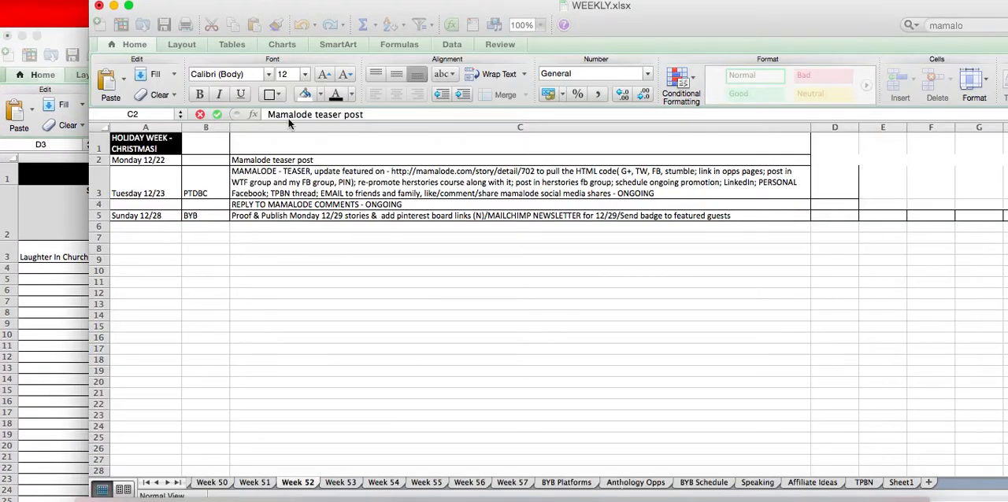
# View the Week 53 task list in WEEKLY.xlsx and compare it with the Promotion Tracker sheet of the submission tracker workbook
pyautogui.click(337, 483)
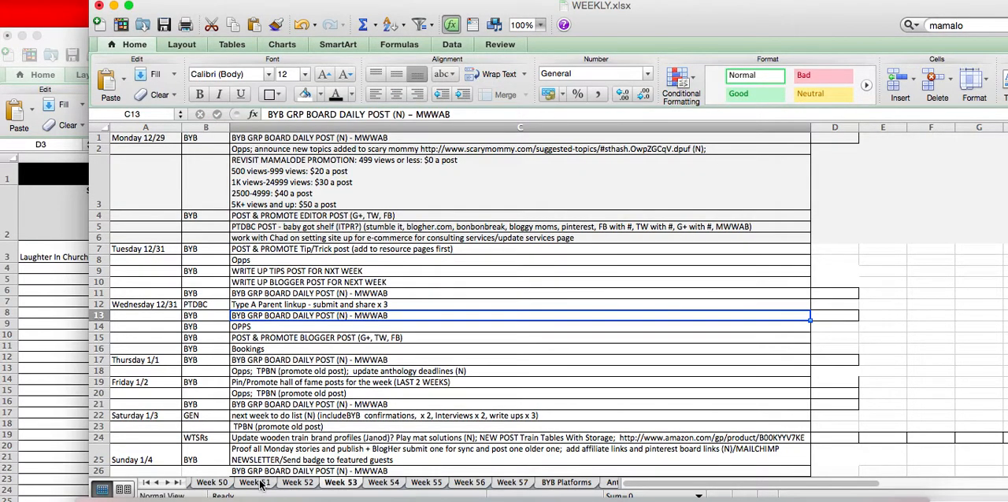
pyautogui.click(46, 378)
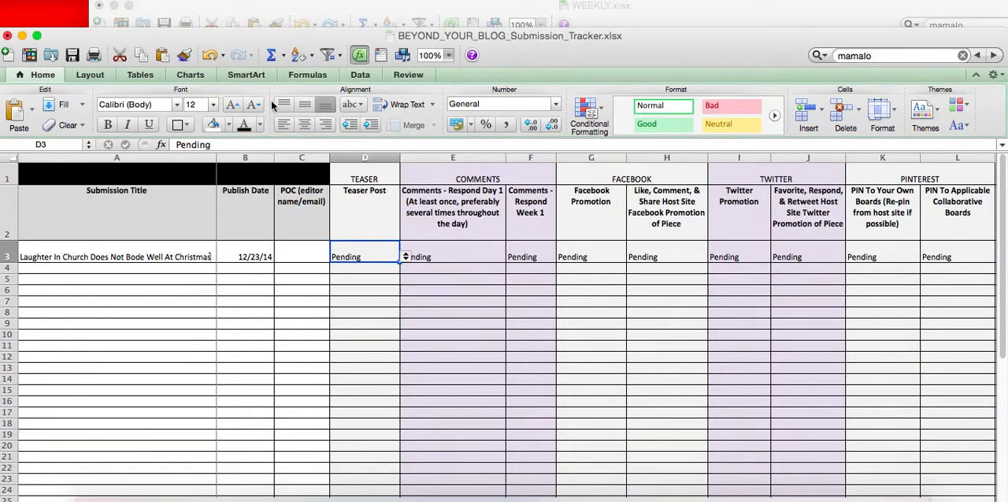
pyautogui.click(340, 8)
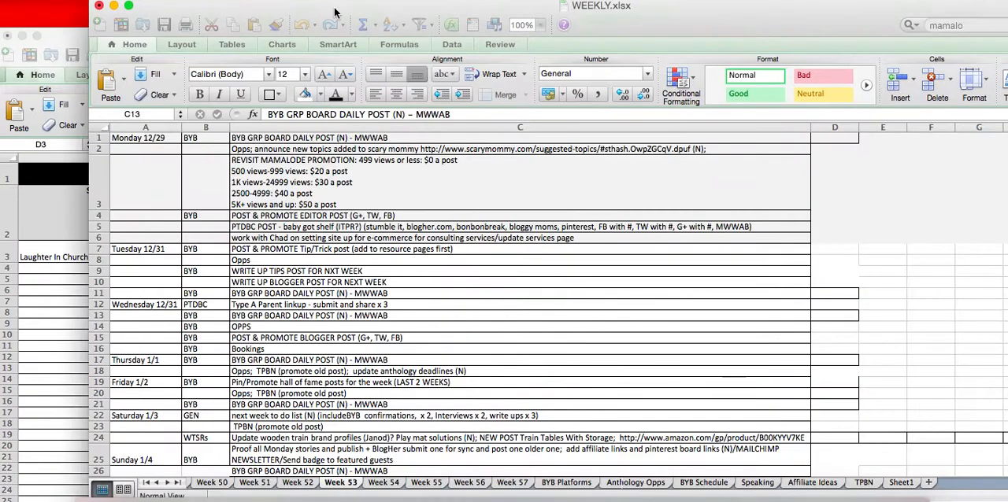
pyautogui.click(129, 5)
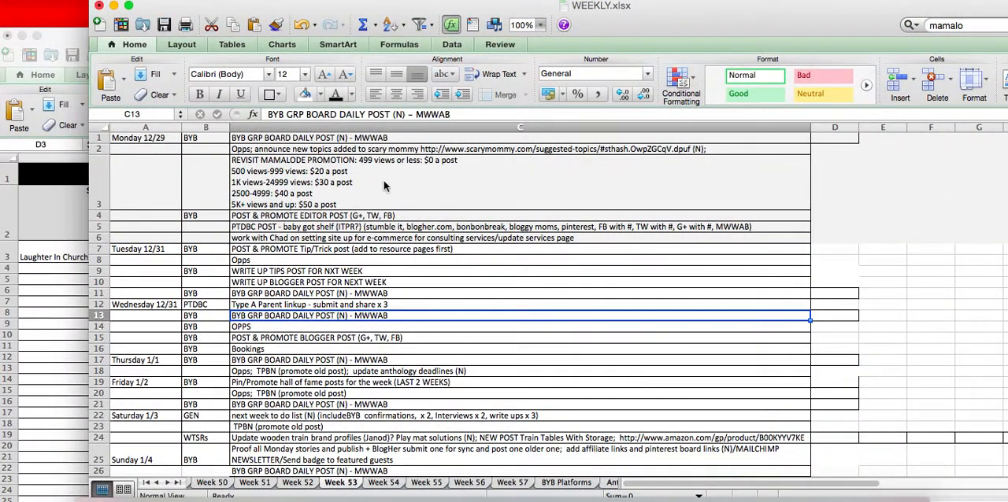
# Switch to QuickTime Player, close the screen recording and name it with the person's first name in possessive form followed by "Spreadsheets"
pyautogui.click(762, 501)
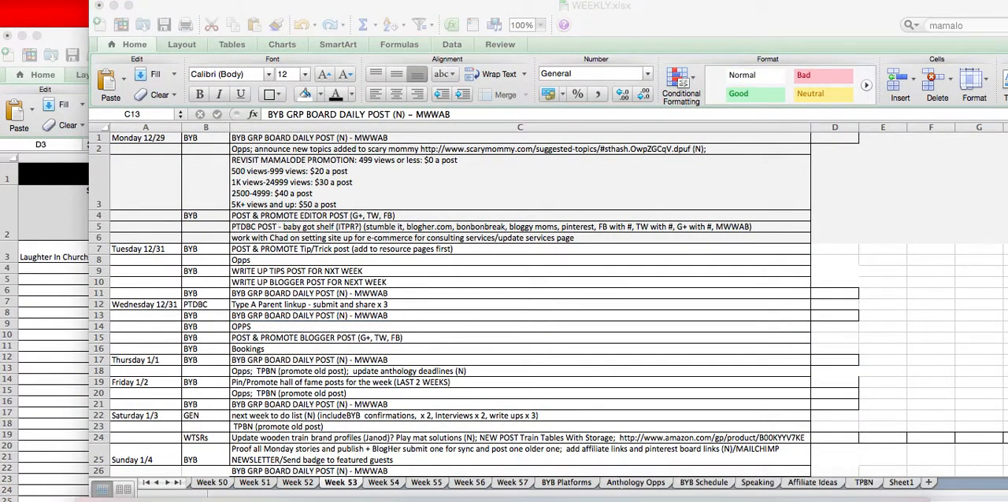
pyautogui.click(78, 1)
pyautogui.click(75, 102)
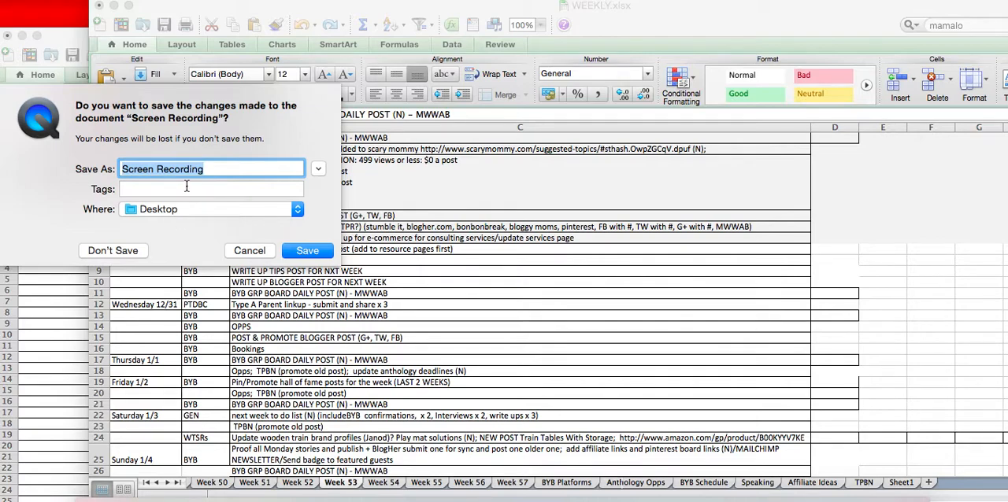
pyautogui.write('Sus')
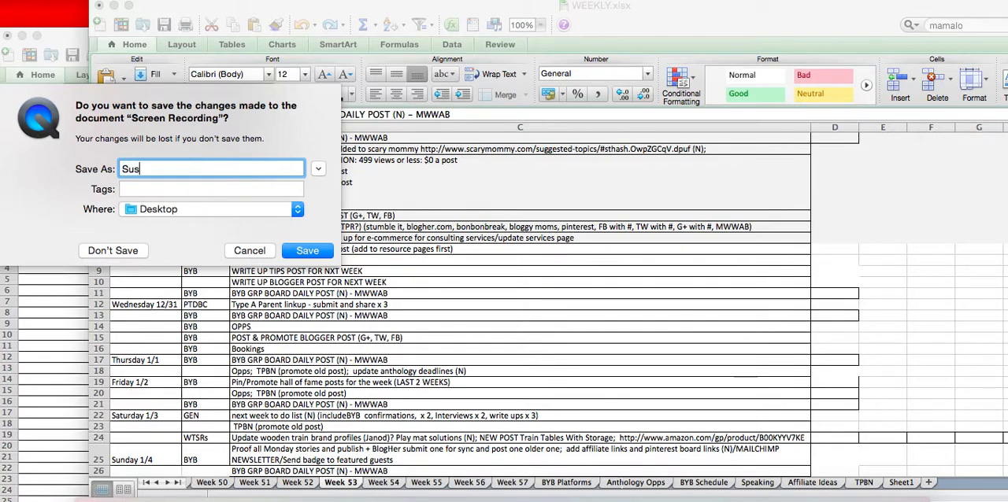
pyautogui.write("an's Spreadsheets")
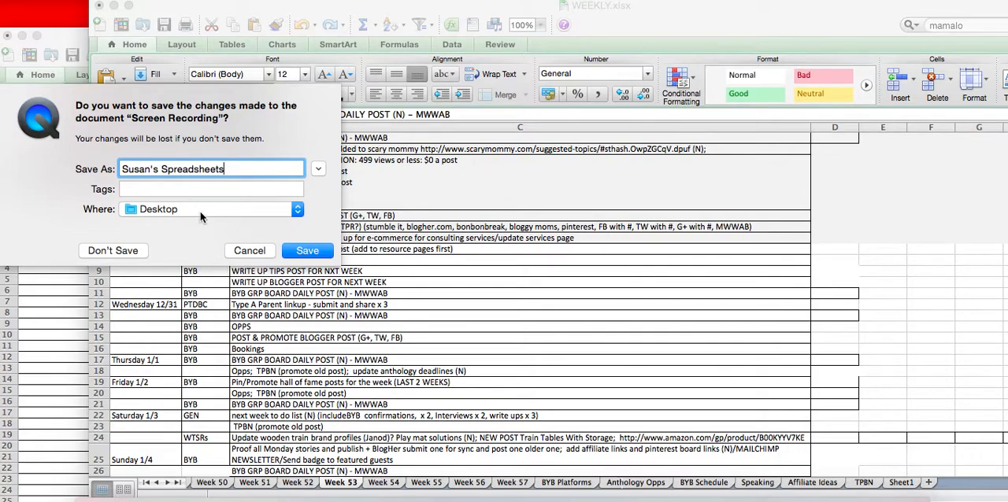